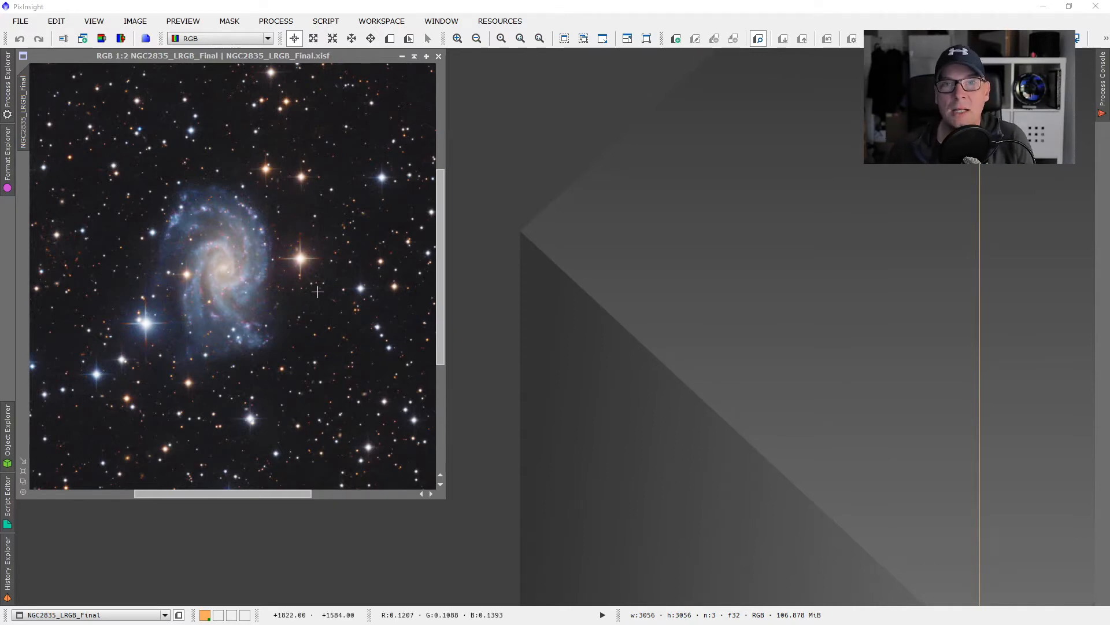
Switch to the web browser and search Google for "milliquas catalog".
scroll(336, 293, "down", 1)
scroll(337, 293, "down", 2)
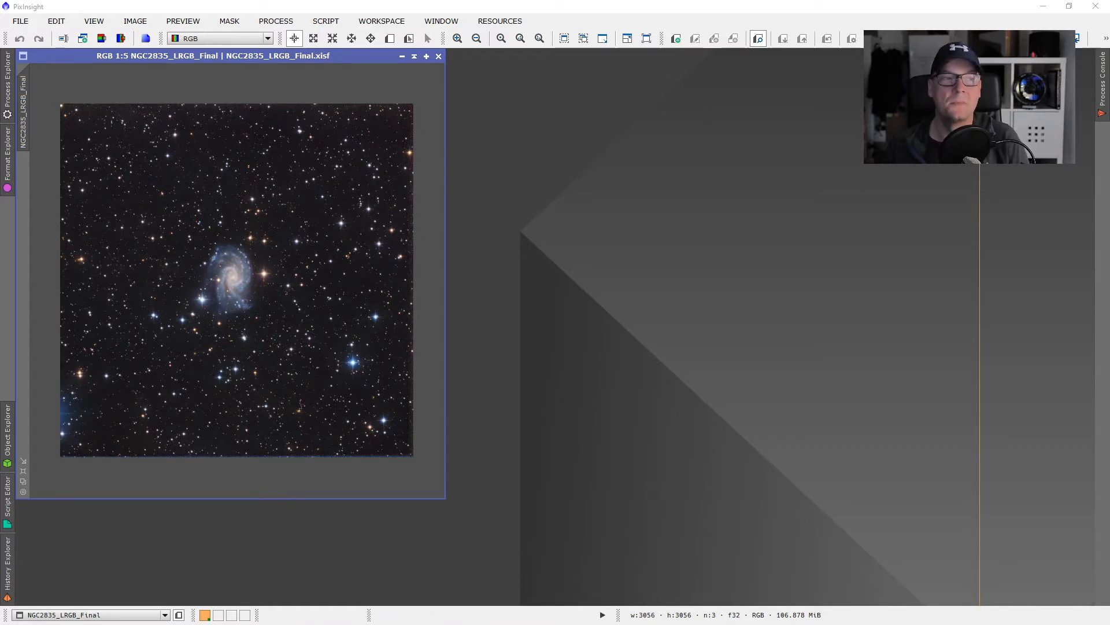
left_click_drag(269, 119, 479, 55)
left_click(502, 83)
type("mui")
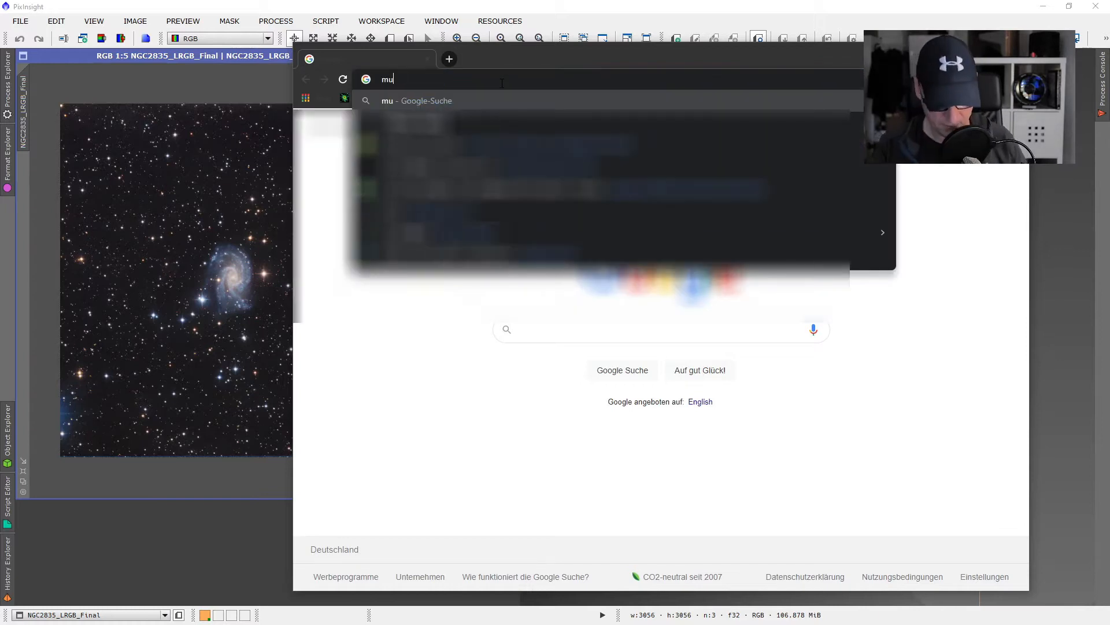
key("BackSpace")
key("BackSpace")
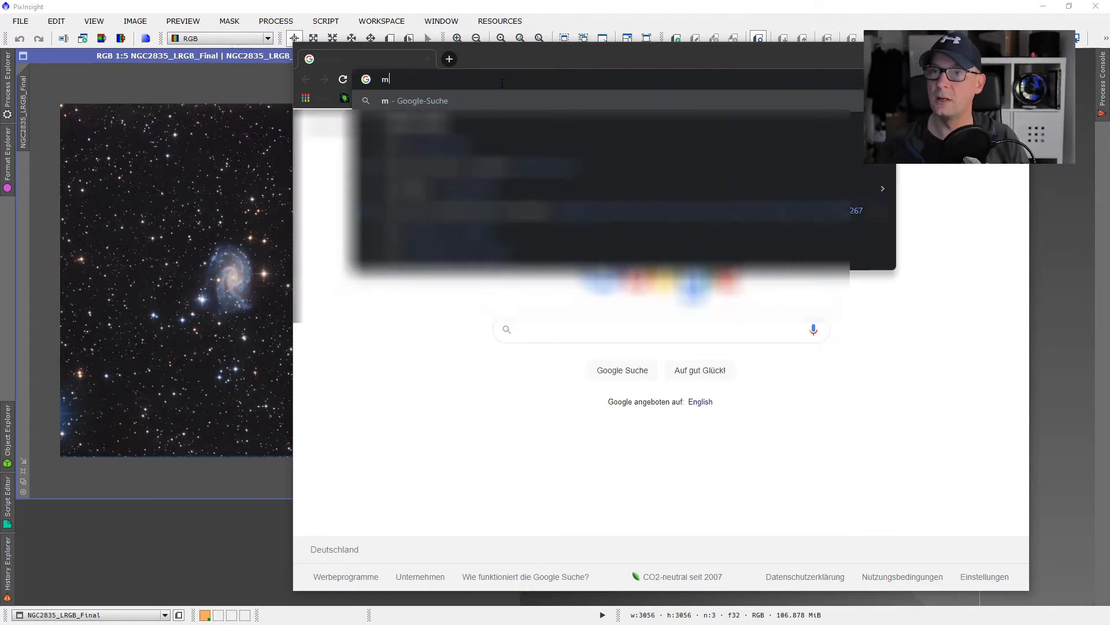
type("ill")
key("Return")
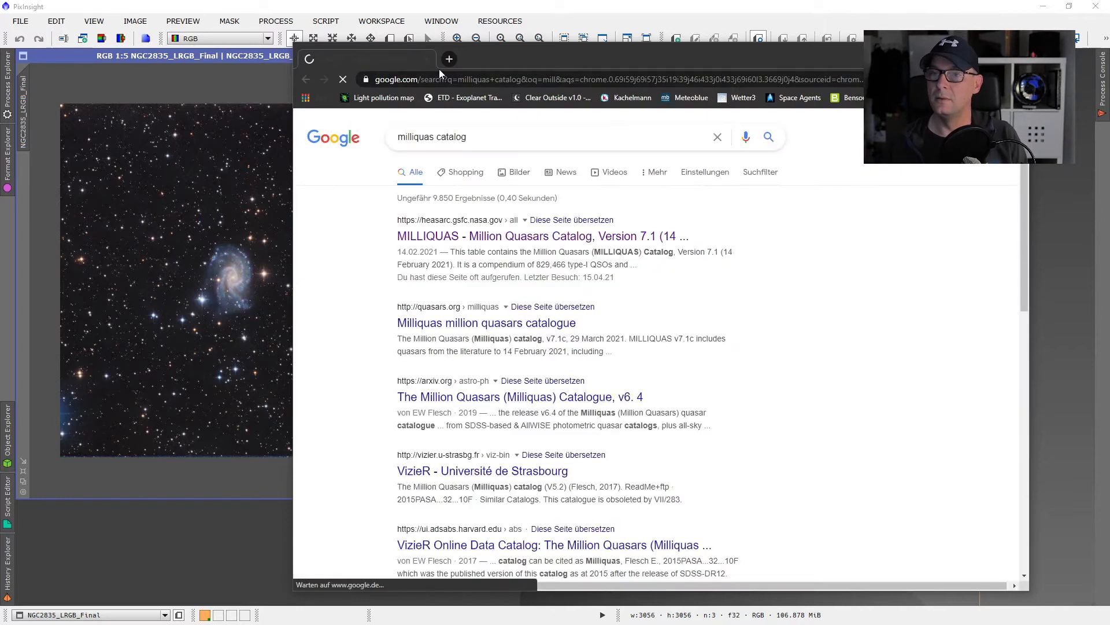
Open the HEASARC MILLIQUAS - Million Quasars Catalog page and go to its table query form.
left_click(528, 239)
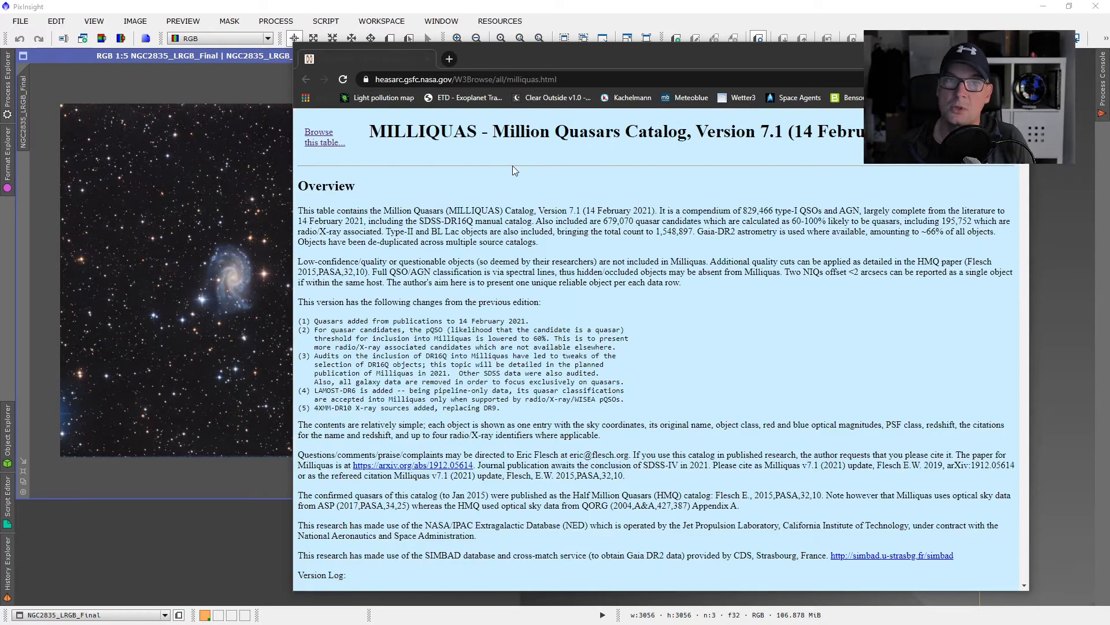
left_click(323, 141)
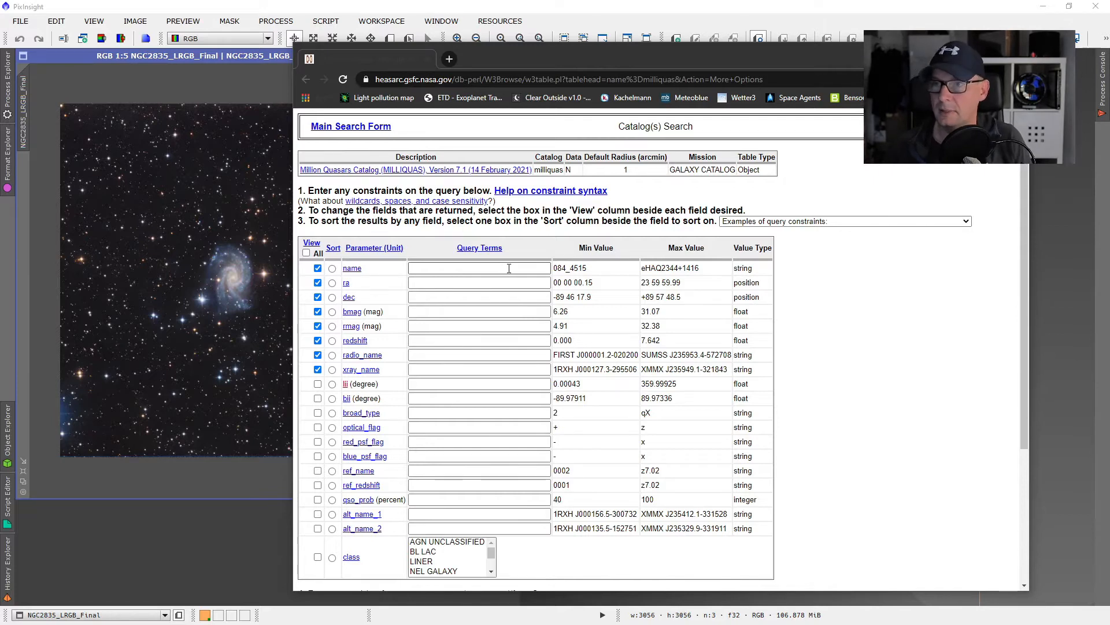
scroll(513, 269, "down", 3)
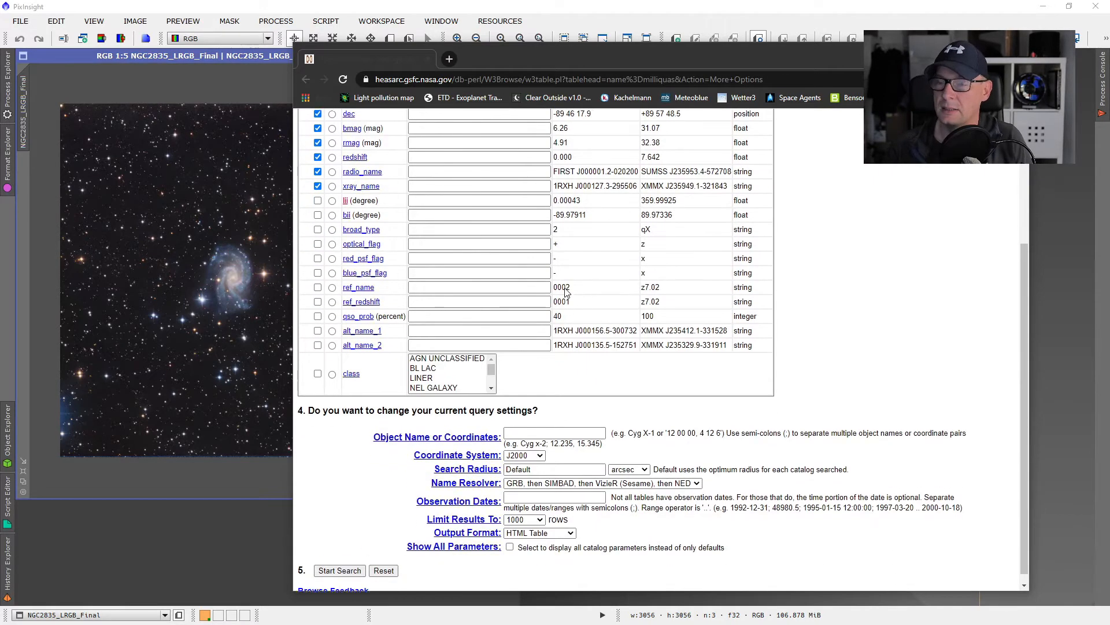
scroll(498, 275, "up", 3)
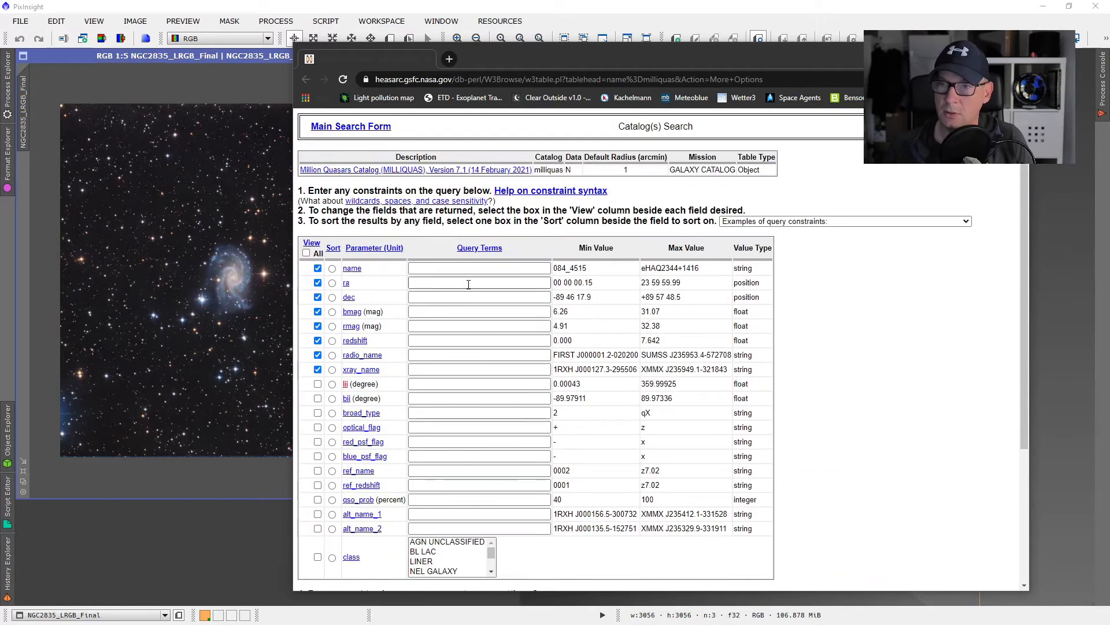
Search the quasar catalog around NGC 2835 with a search radius of 20 arcmin.
scroll(469, 284, "down", 3)
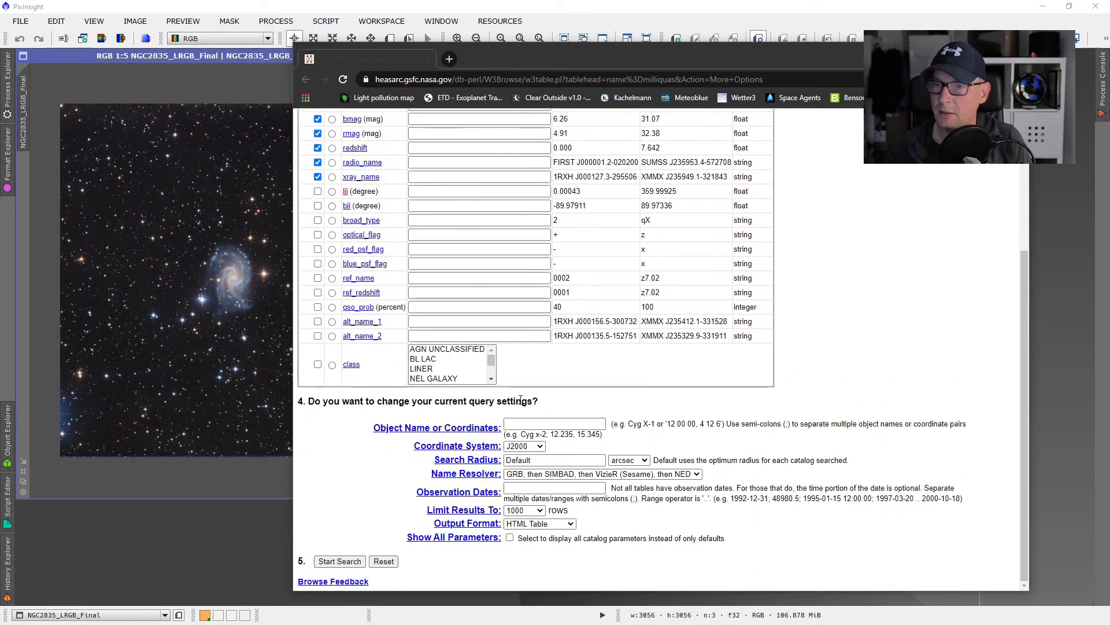
left_click(537, 424)
left_click(542, 445)
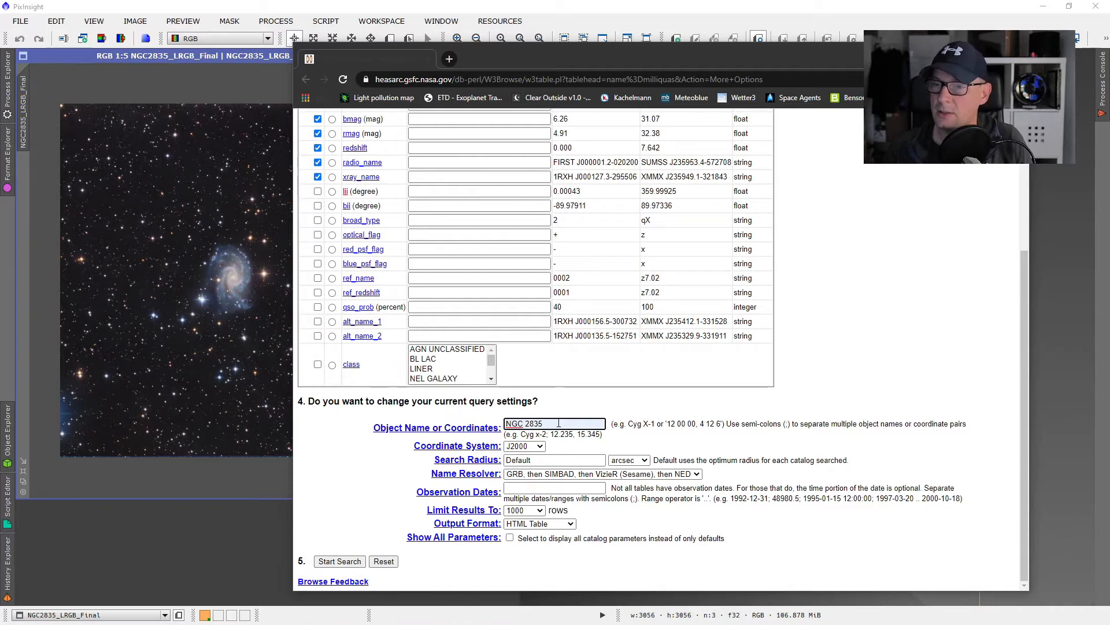
left_click(563, 461)
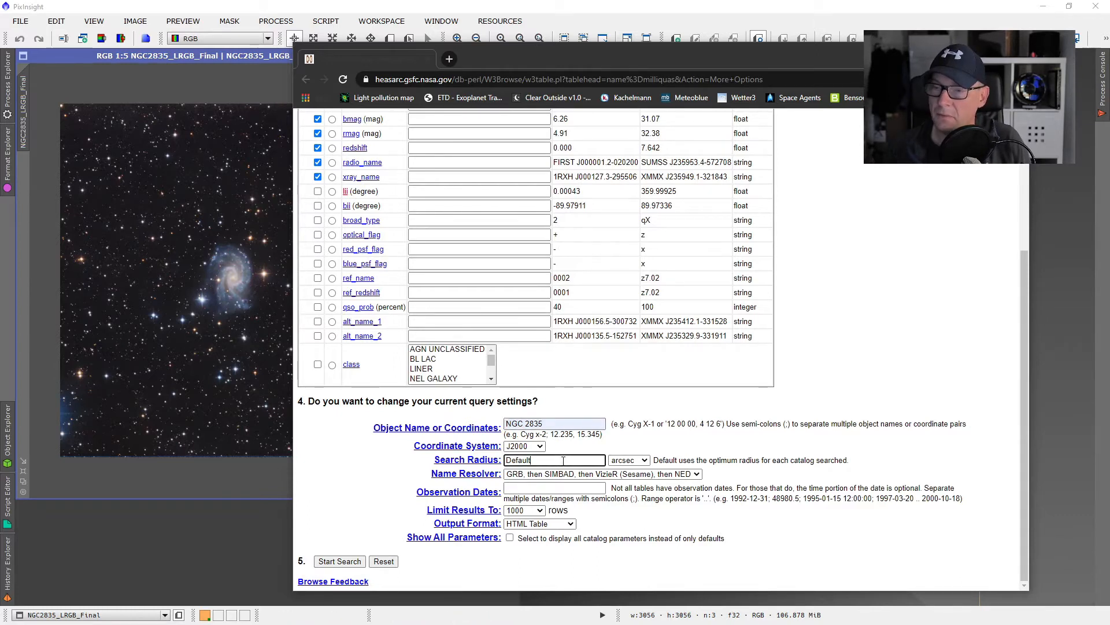
double_click(564, 460)
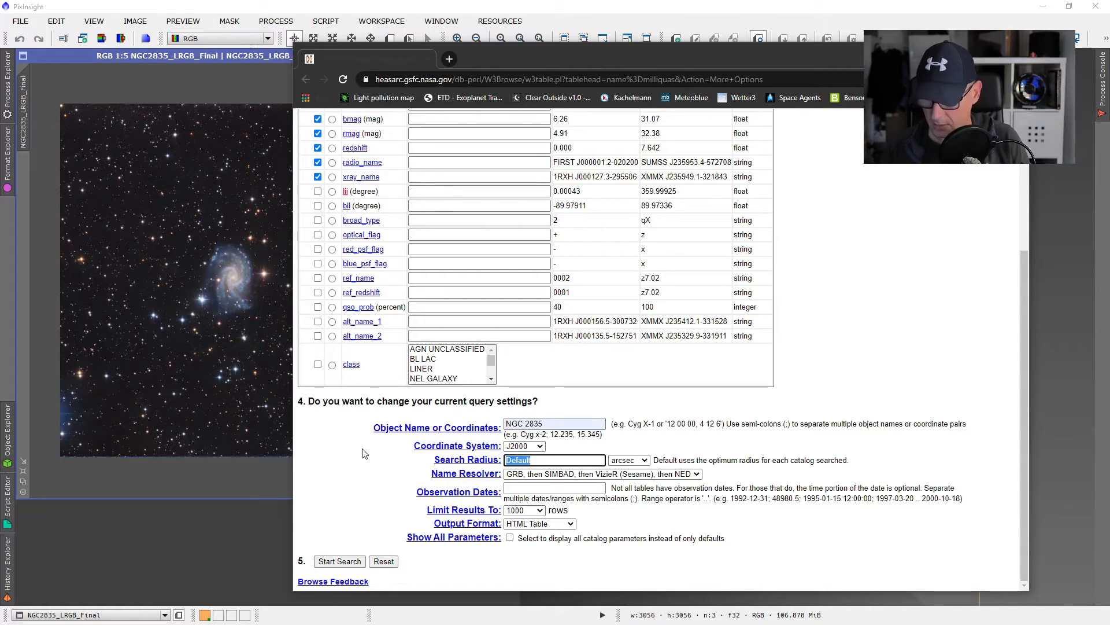
type("20")
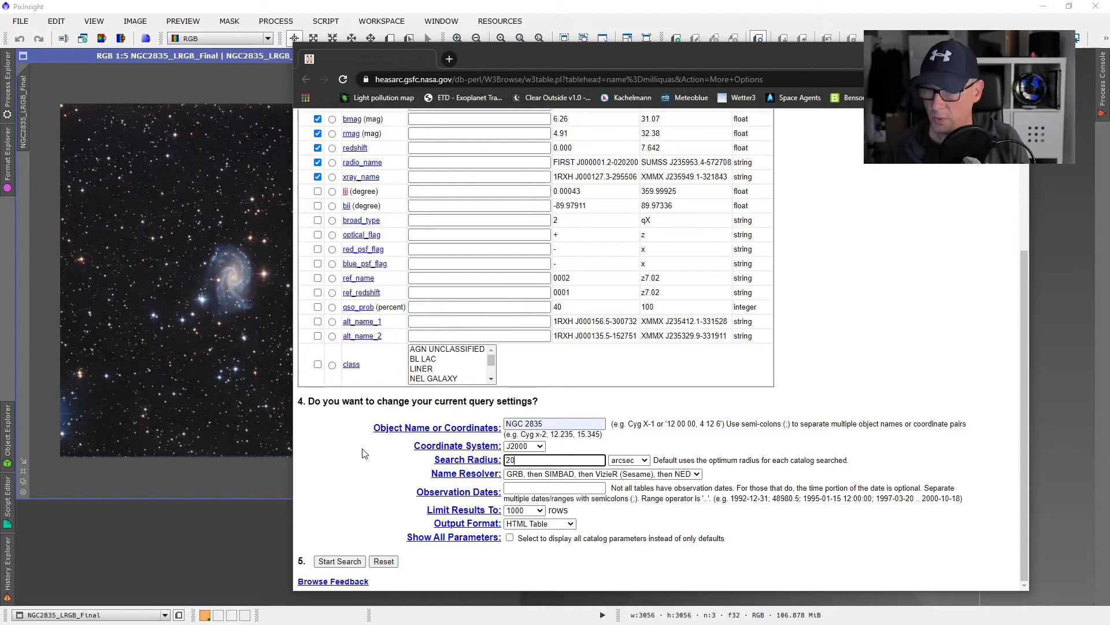
left_click(629, 460)
left_click(628, 481)
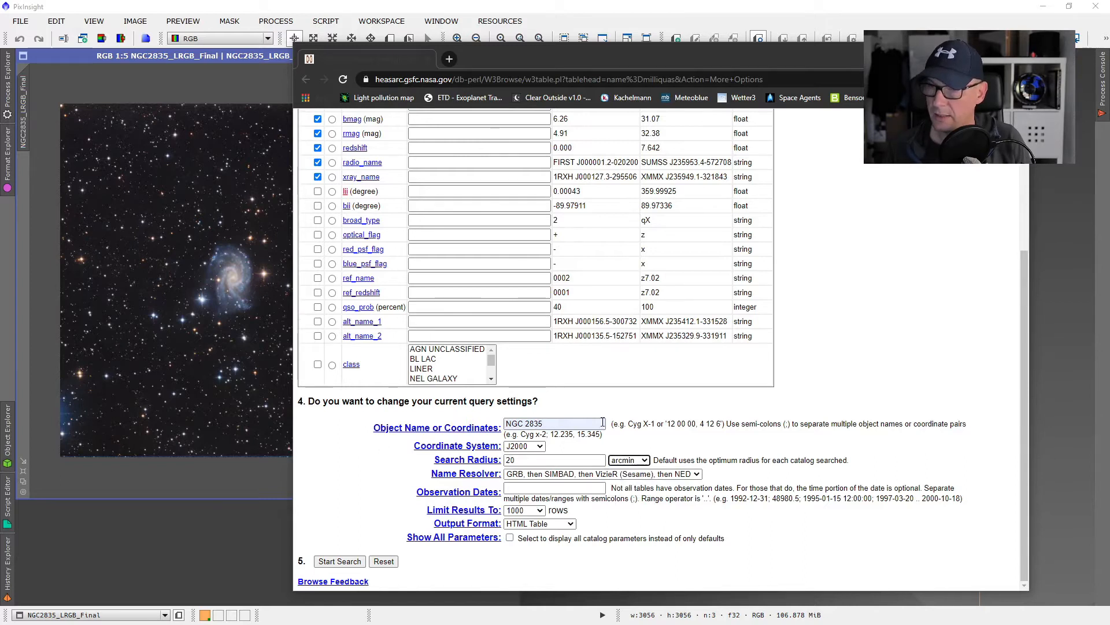
left_click_drag(505, 66, 728, 57)
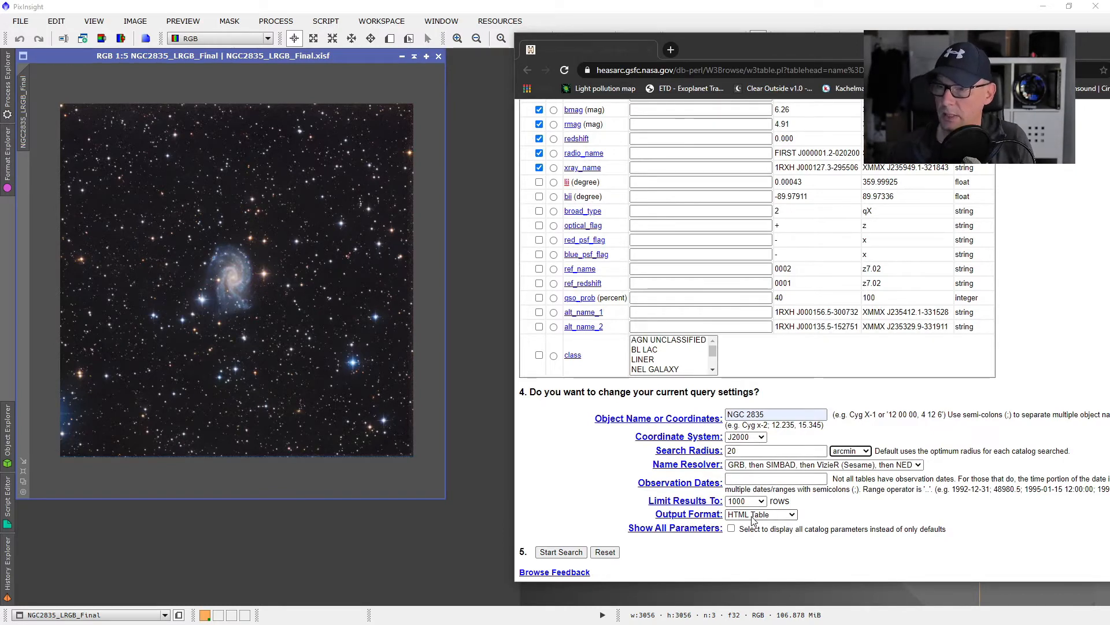
left_click(572, 554)
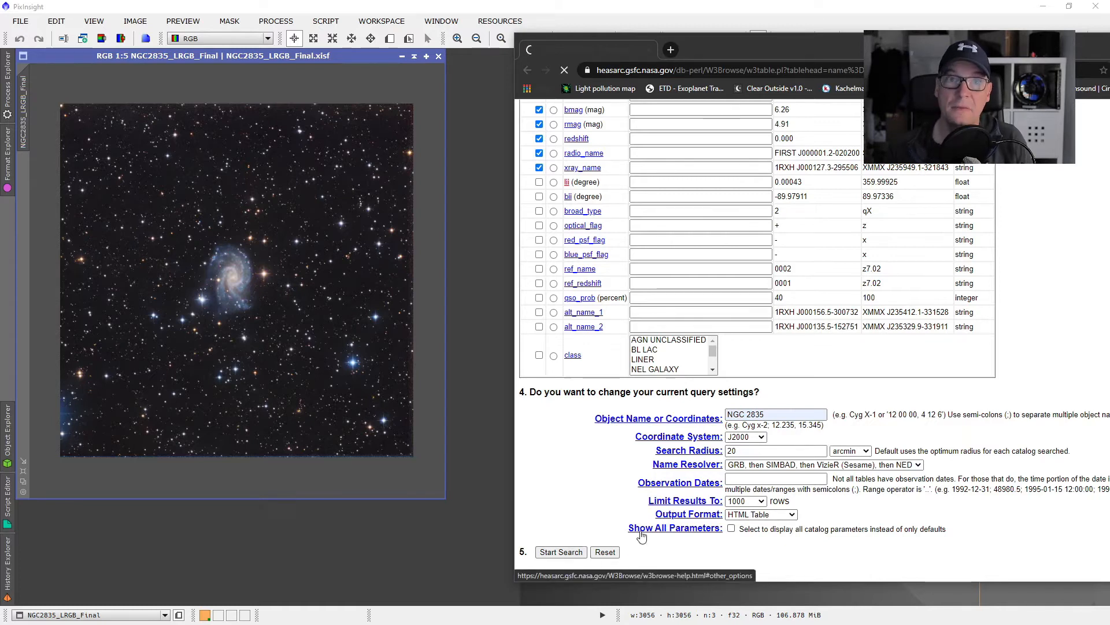
Review the quasar query results and redisplay them in Excel-compatible format to download the file.
left_click_drag(860, 47, 641, 36)
scroll(641, 314, "down", 3)
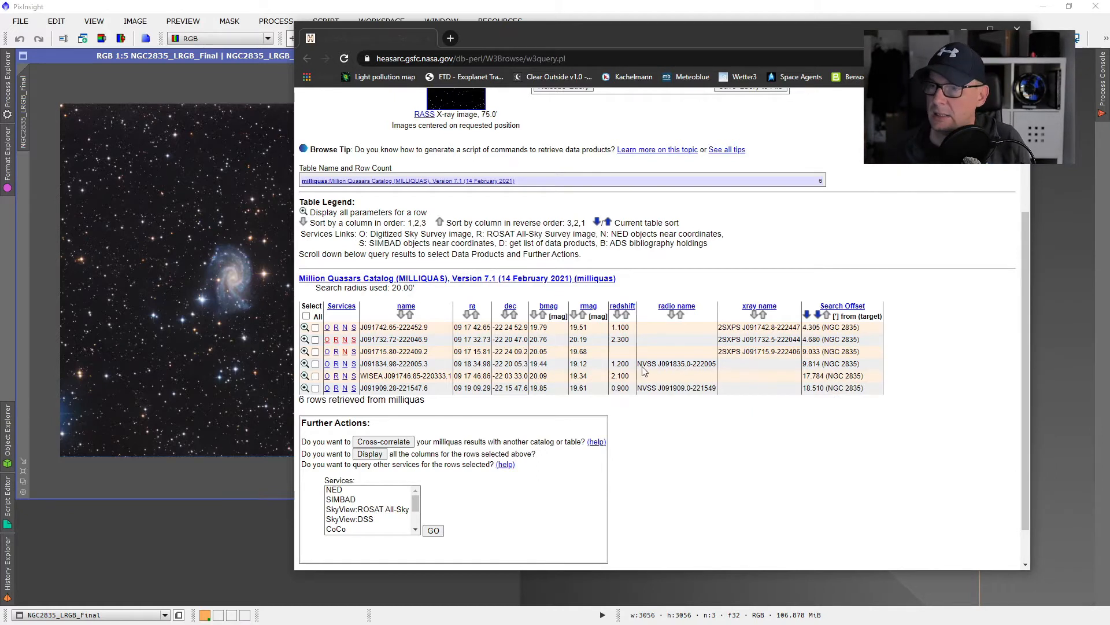
scroll(645, 370, "up", 2)
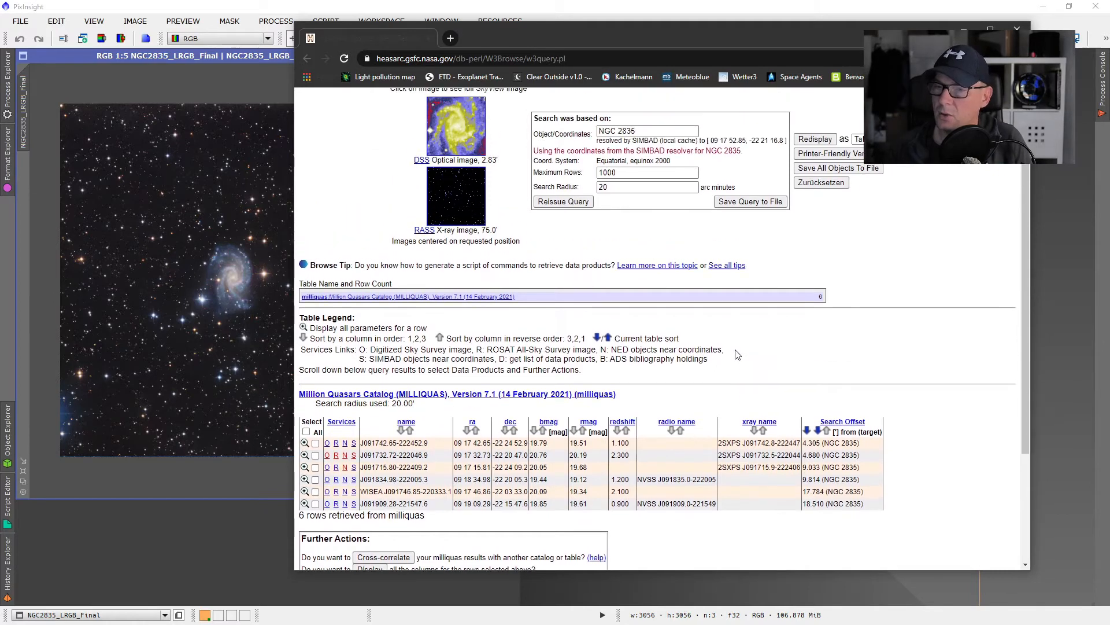
scroll(737, 354, "up", 1)
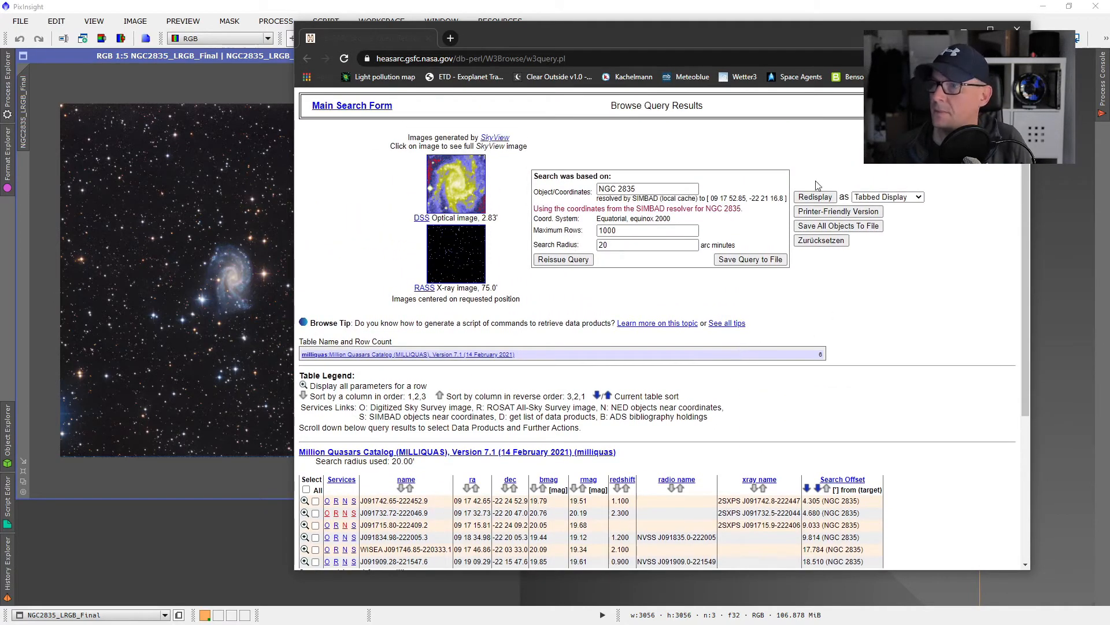
left_click(877, 197)
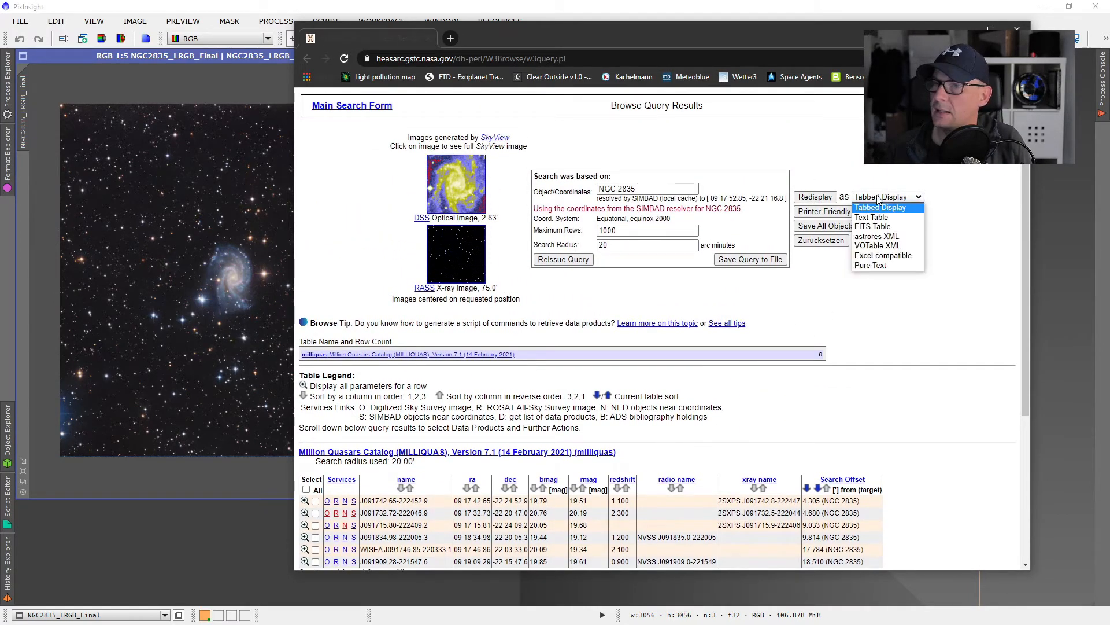
left_click(901, 257)
left_click(828, 198)
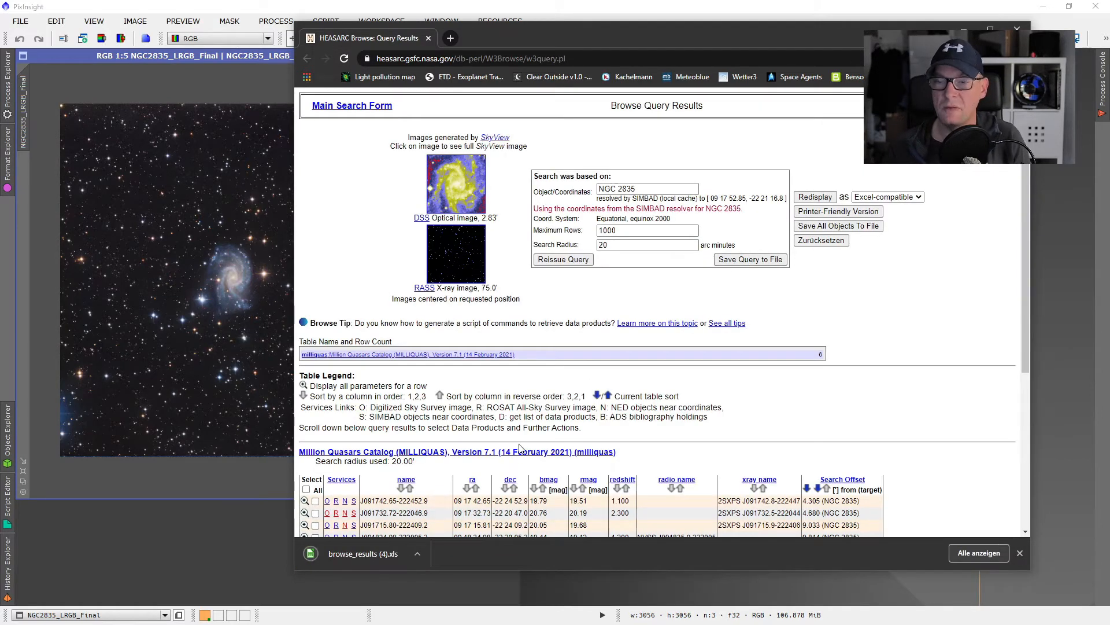
Open the milliquas sheet of the downloaded browse_results (4).xls in LibreOffice Calc and widen its name column.
left_click(376, 556)
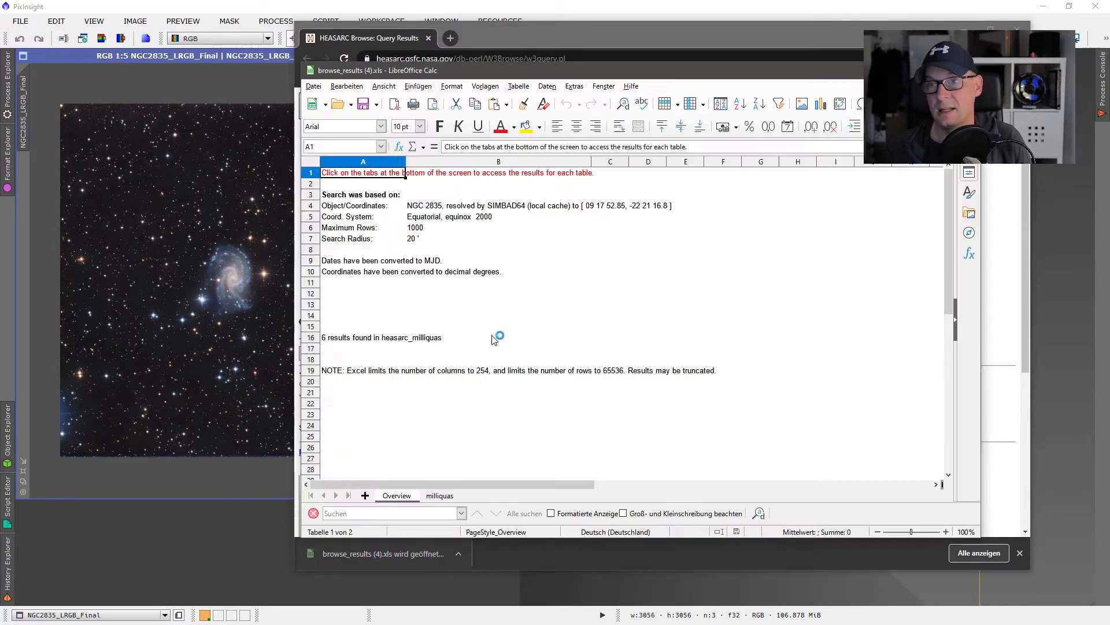
left_click_drag(582, 74, 494, 119)
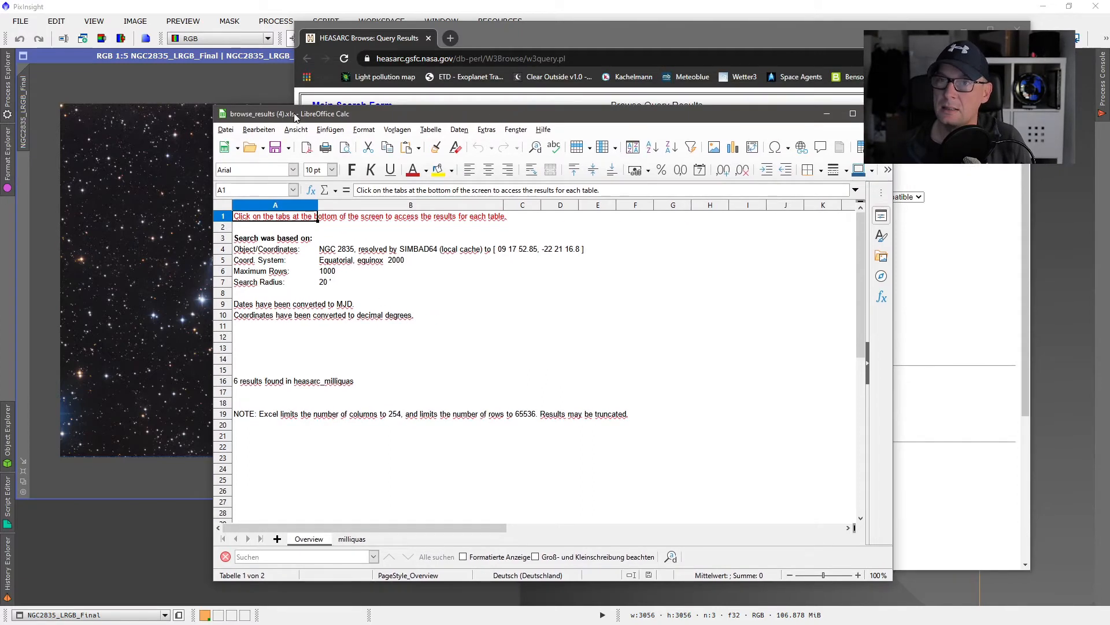
left_click(354, 539)
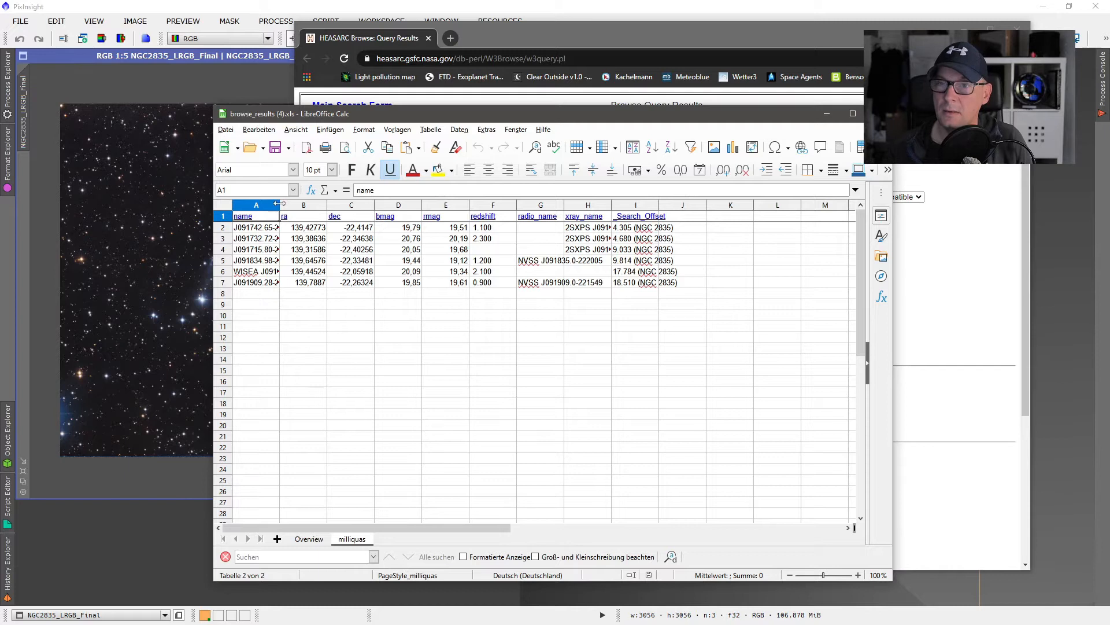
left_click_drag(282, 208, 326, 203)
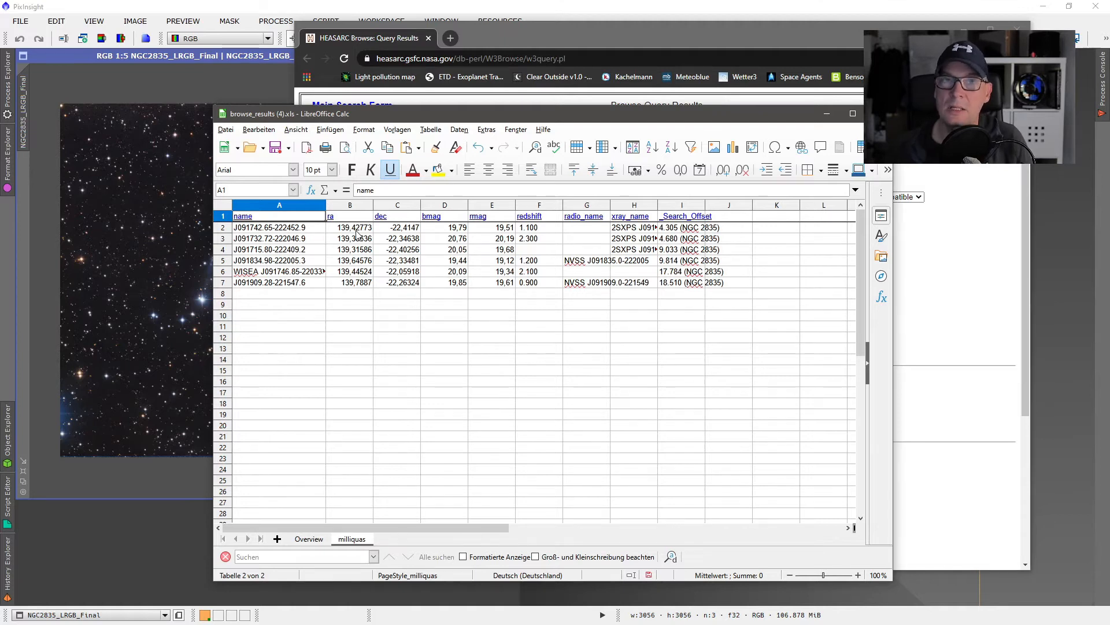
Rename the ra, dec and bmag column headers to RA, DEC and MAGNITUDE.
left_click_drag(353, 229, 350, 287)
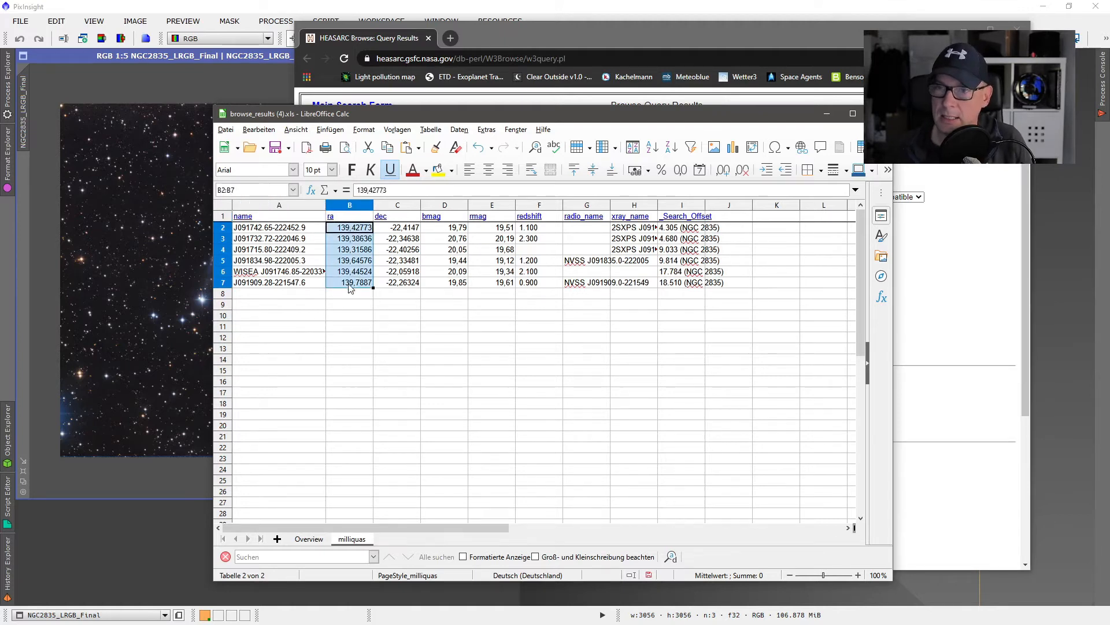
left_click_drag(398, 229, 401, 289)
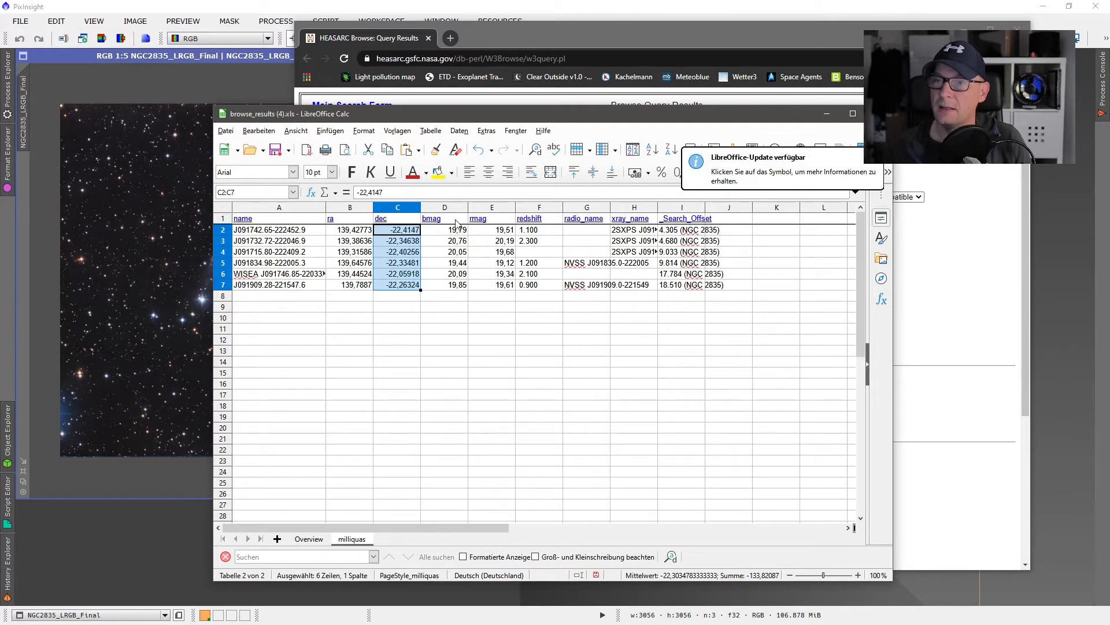
left_click(355, 220)
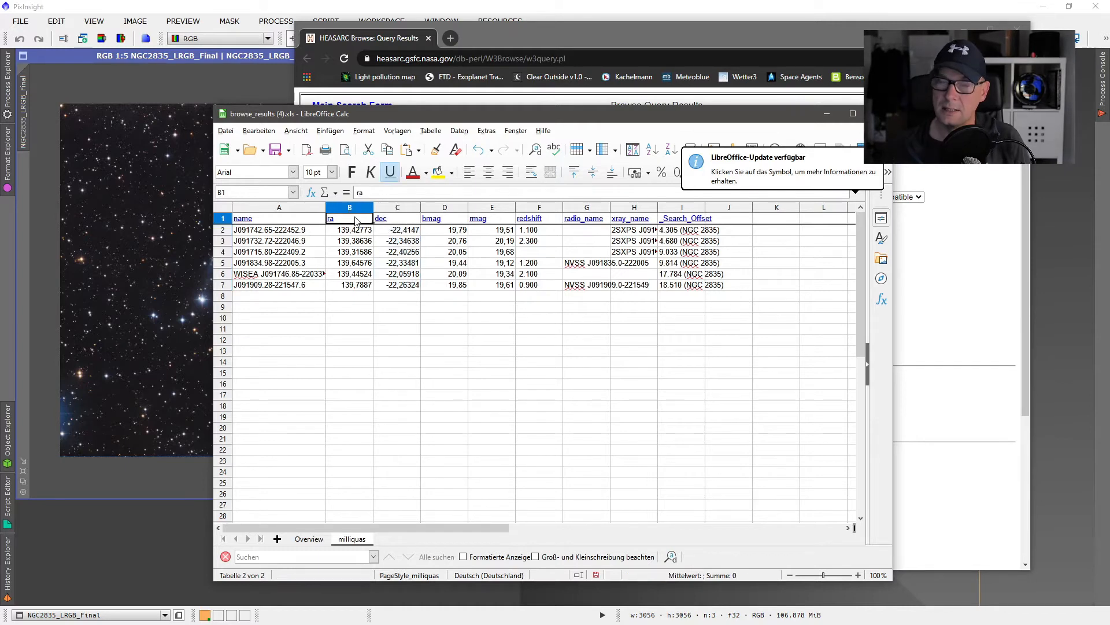
type("RA")
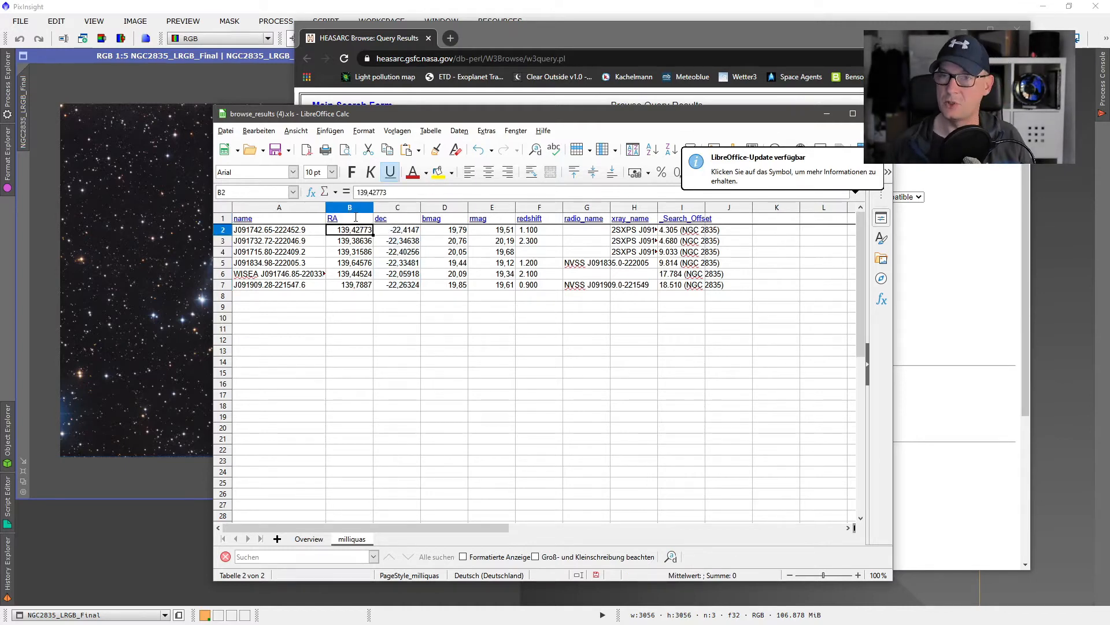
key("Tab")
type("DE")
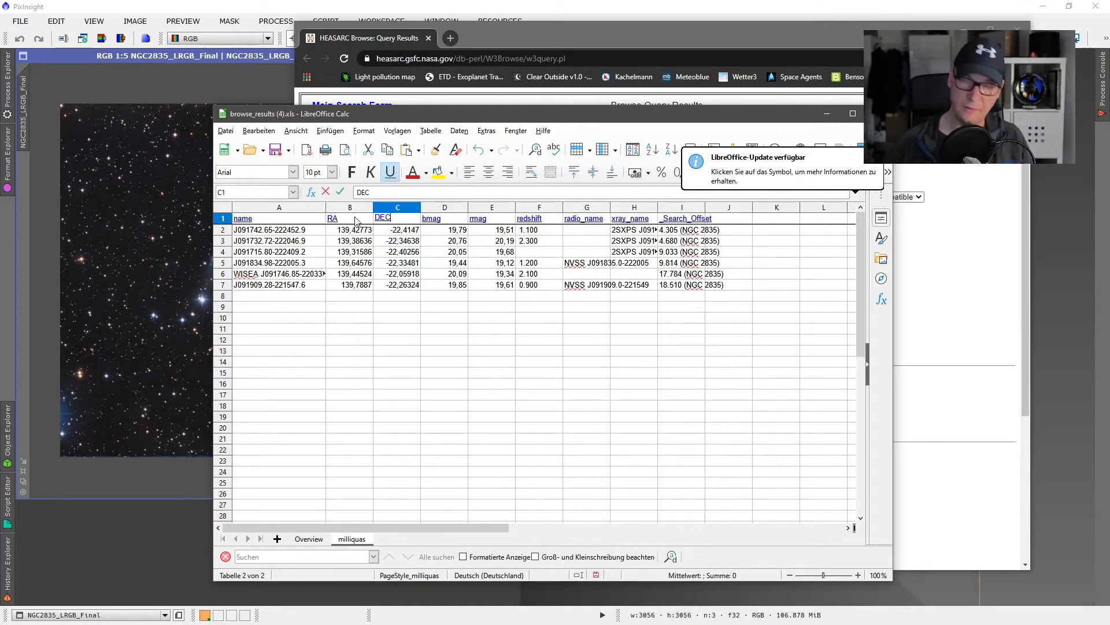
key("Tab")
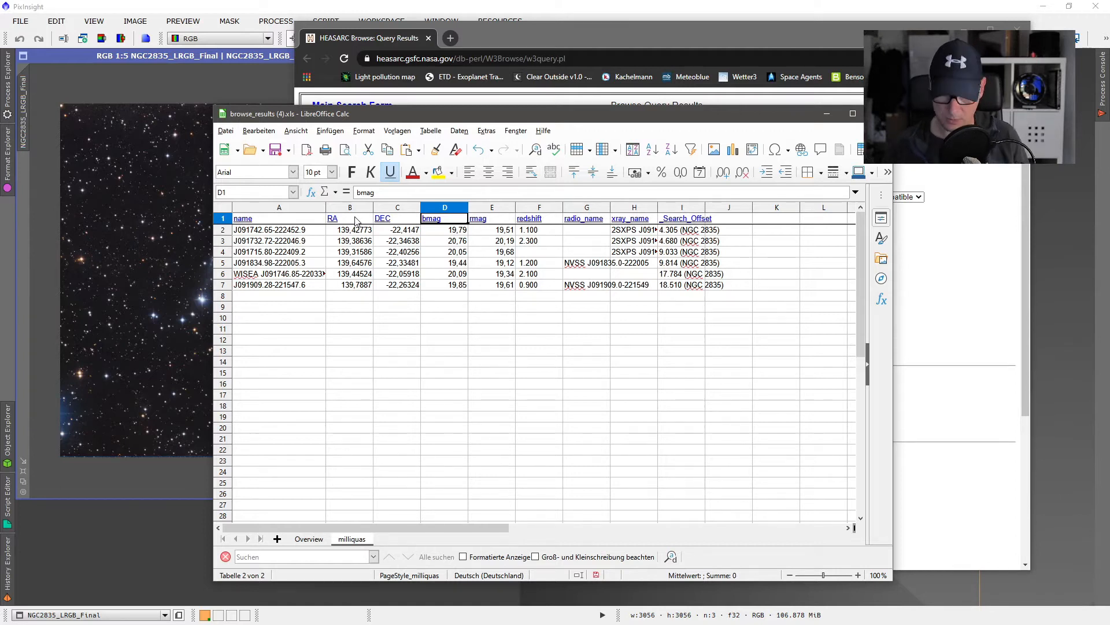
type("MAGN")
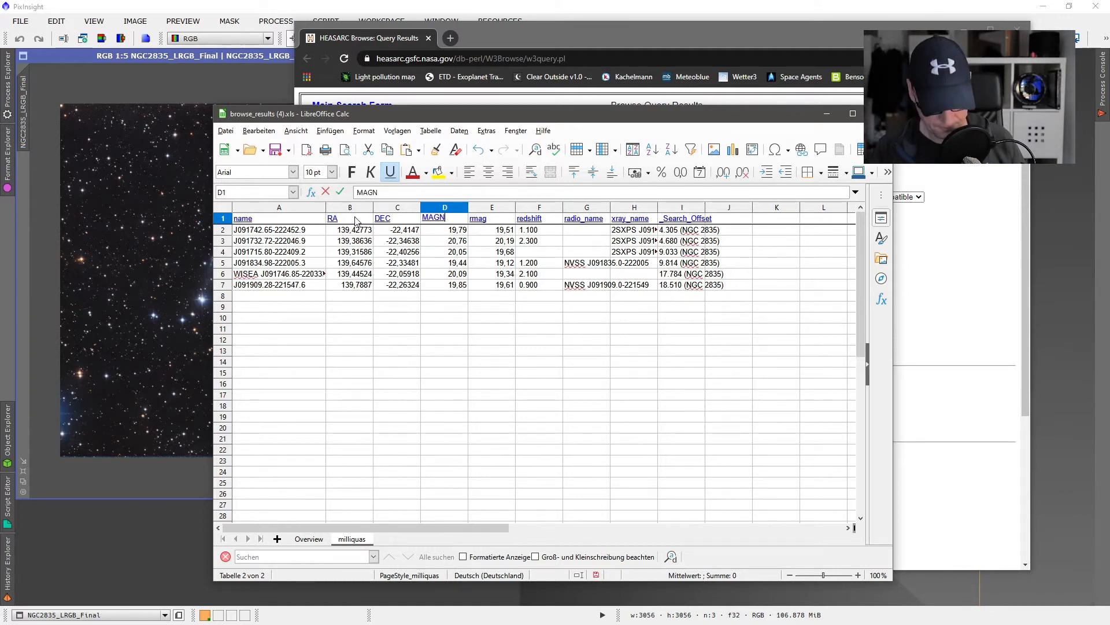
type("ITUDE")
key("Tab")
Widen the name column further and insert a wide empty column between name and RA.
left_click_drag(326, 208, 348, 208)
left_click(362, 208)
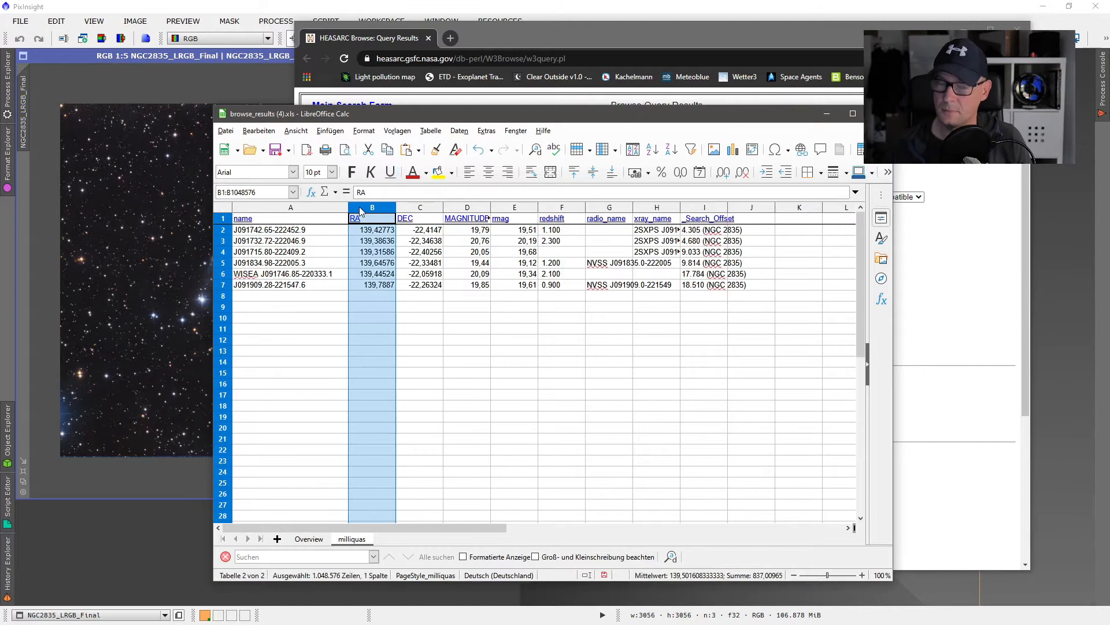
key("ctrl+plus")
left_click_drag(396, 208, 545, 208)
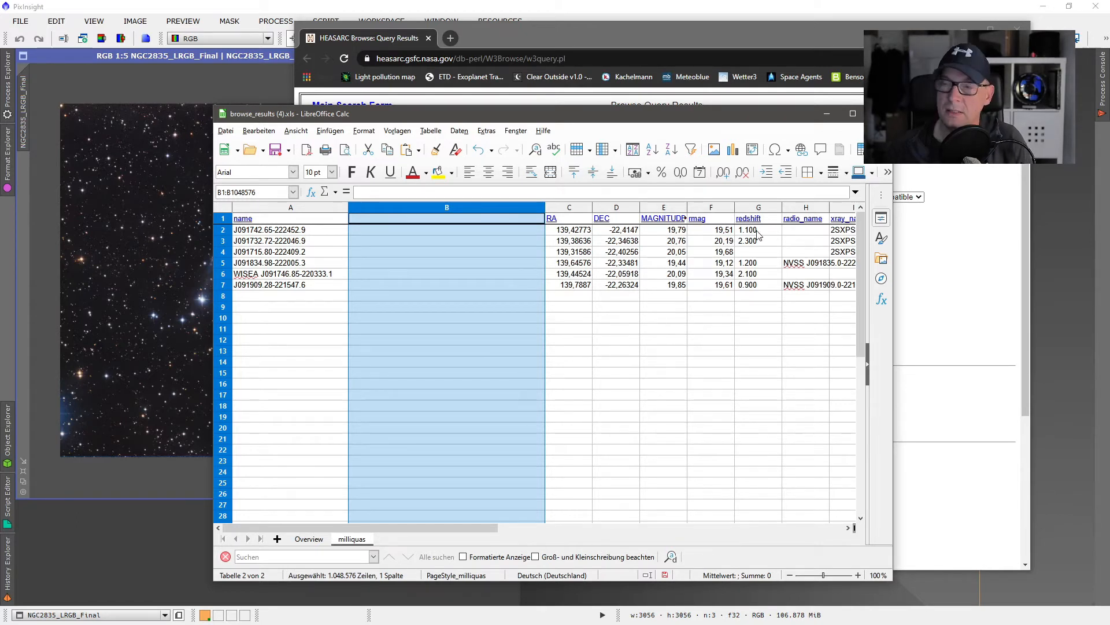
left_click(496, 237)
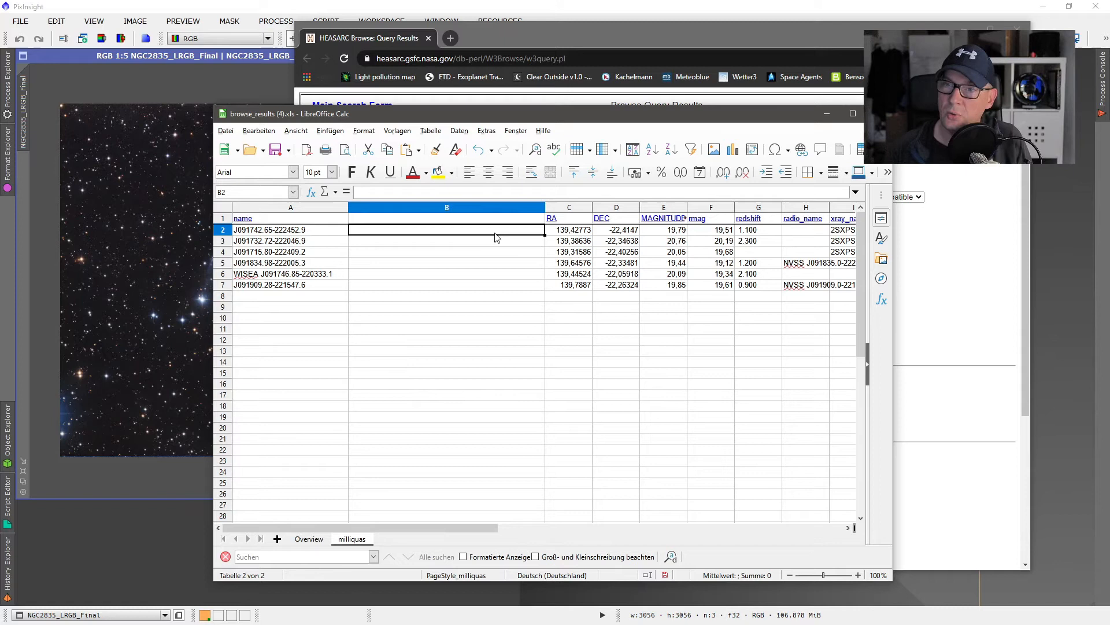
Head the empty column B with NAME and clear the old name header above the original names in column A.
key("Up")
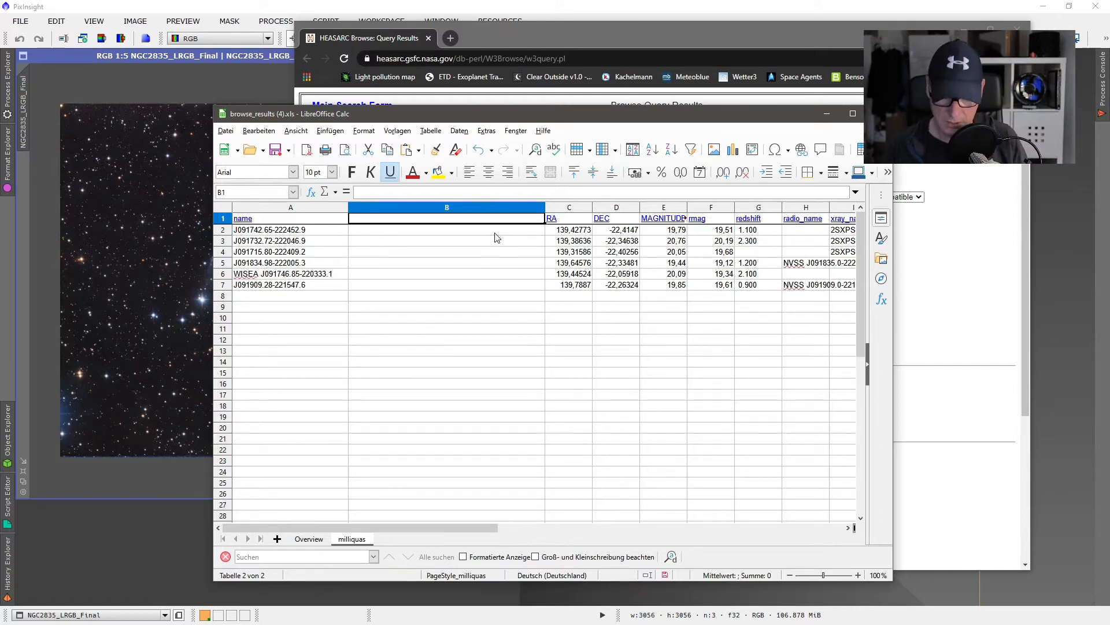
type("NAME")
key("Return")
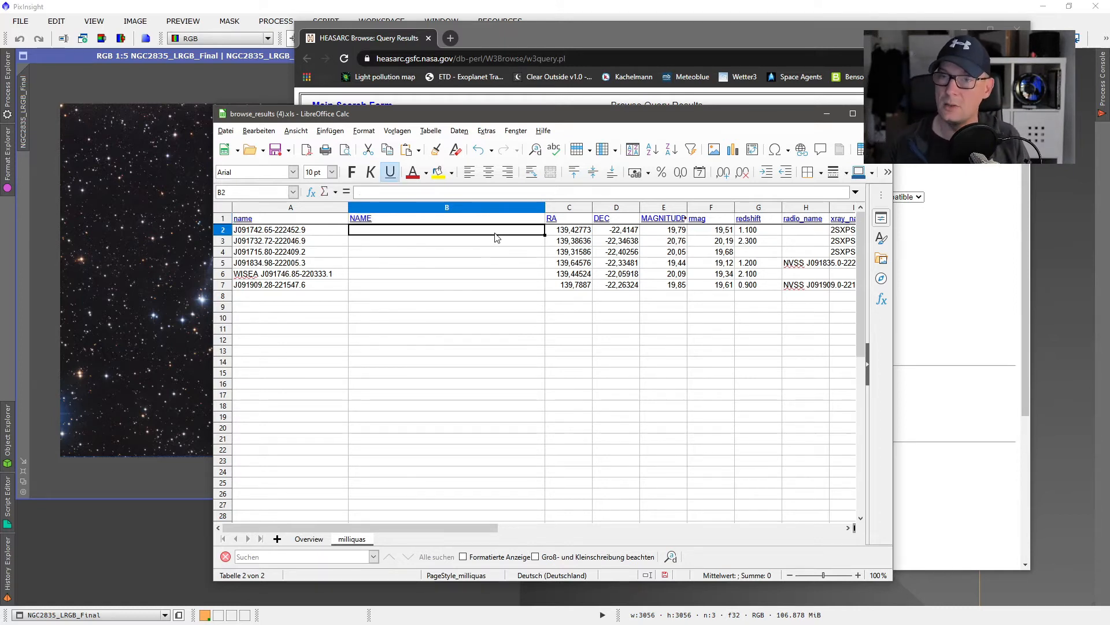
key("Up")
key("Left")
key("Delete")
Enter the formula =VERKETTEN(A2;" z:";G2) in B2 to combine the quasar's name with its redshift.
key("Right")
key("Down")
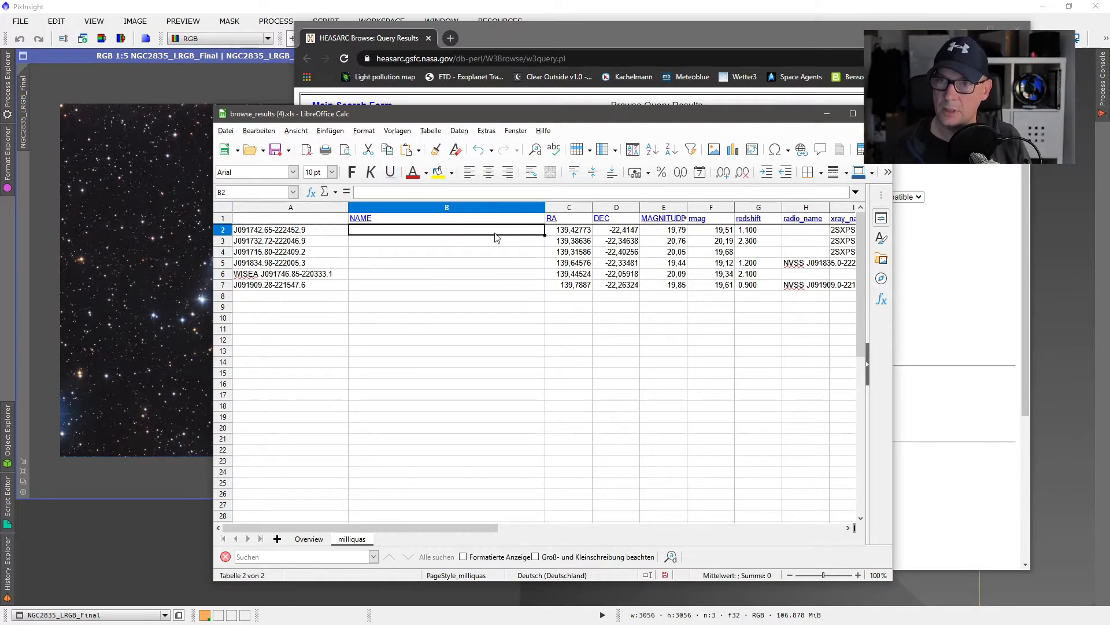
type("=VERKETTEN(/")
key("BackSpace")
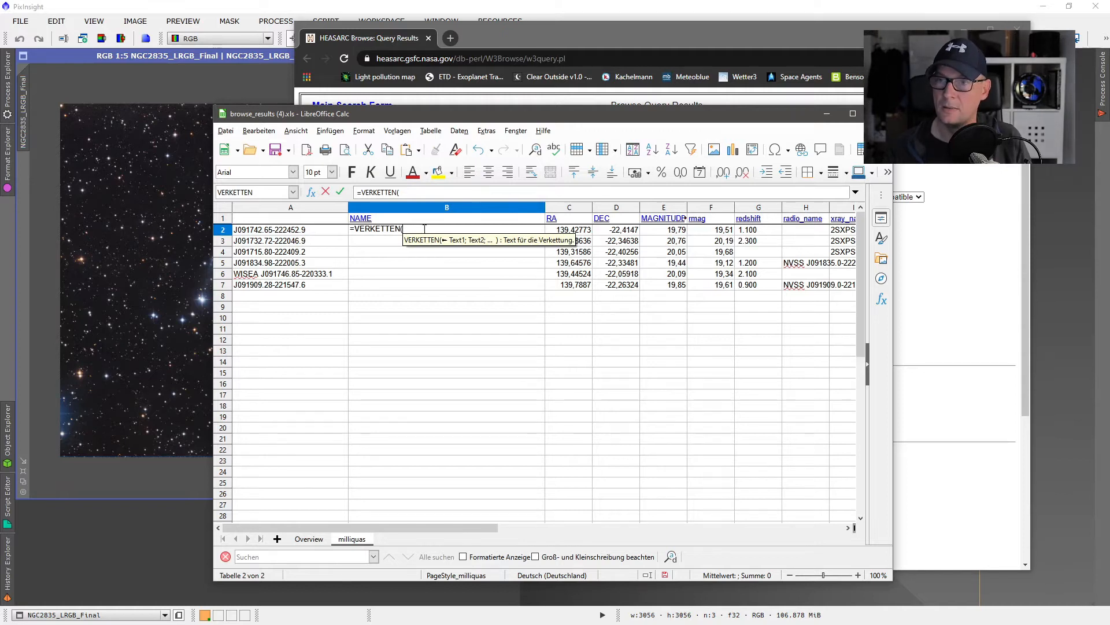
key("Left")
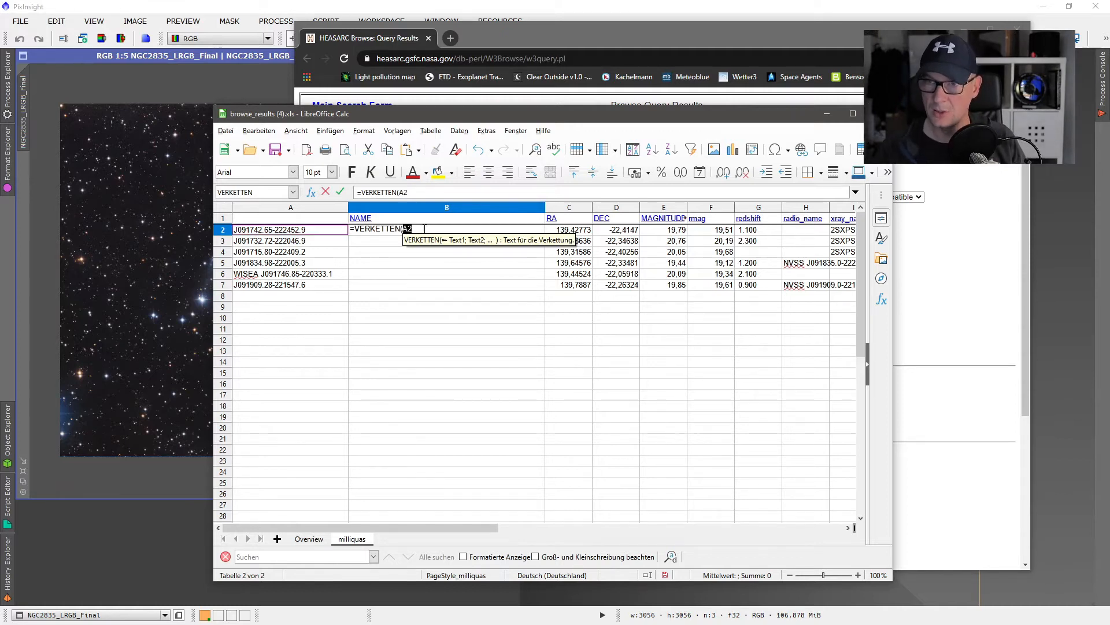
type(";")
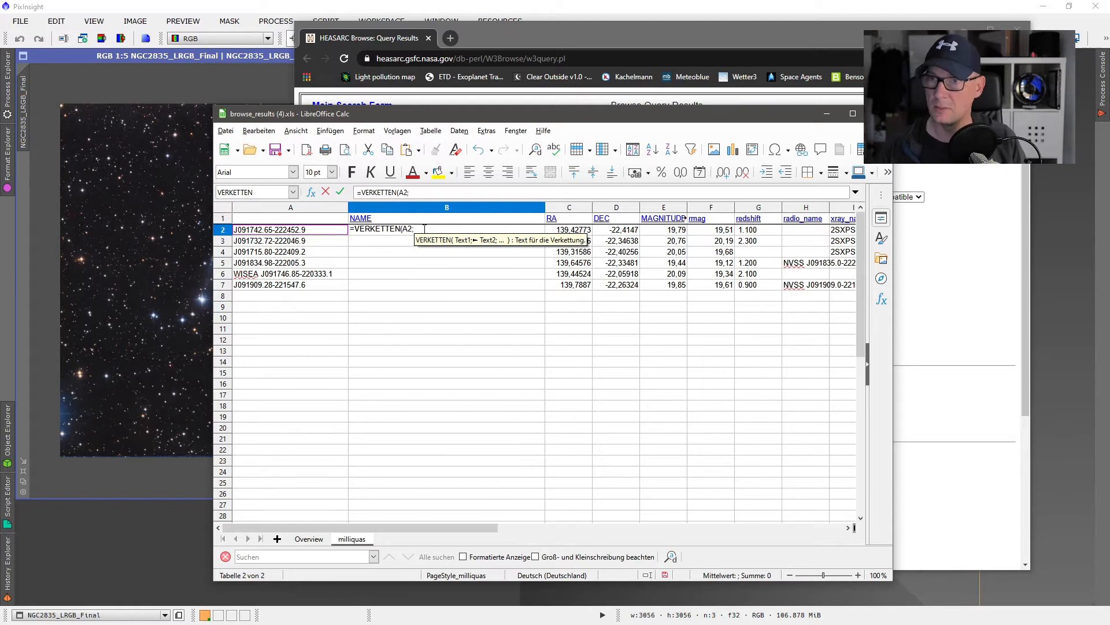
type("\"")
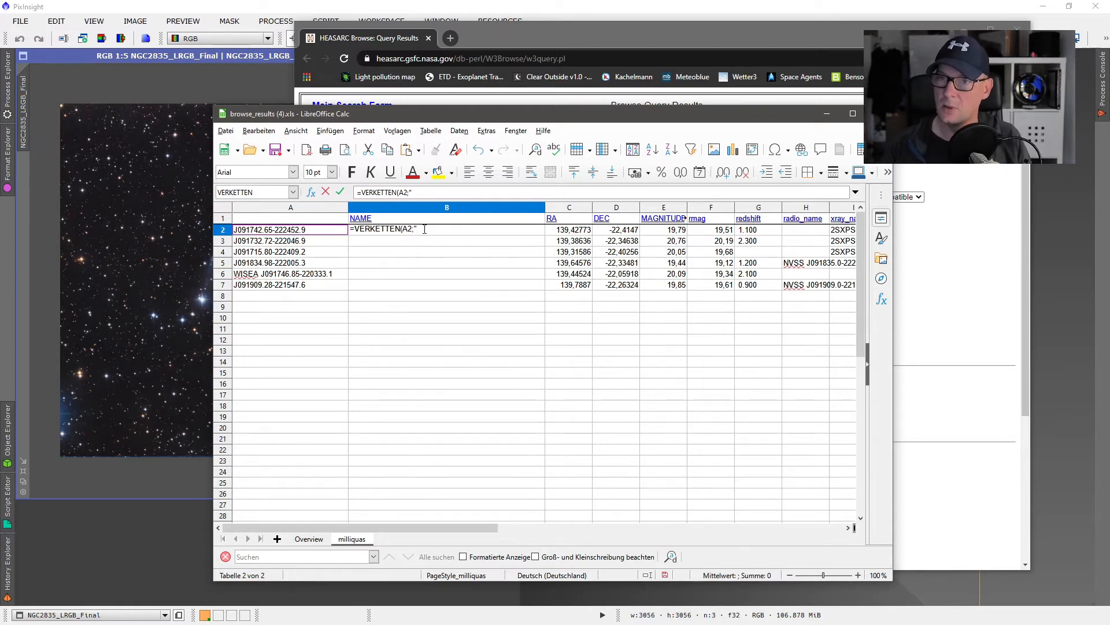
type(" z:\";")
left_click(425, 229)
key("Right")
key("Right")
key("Right")
key("Right")
key("Right")
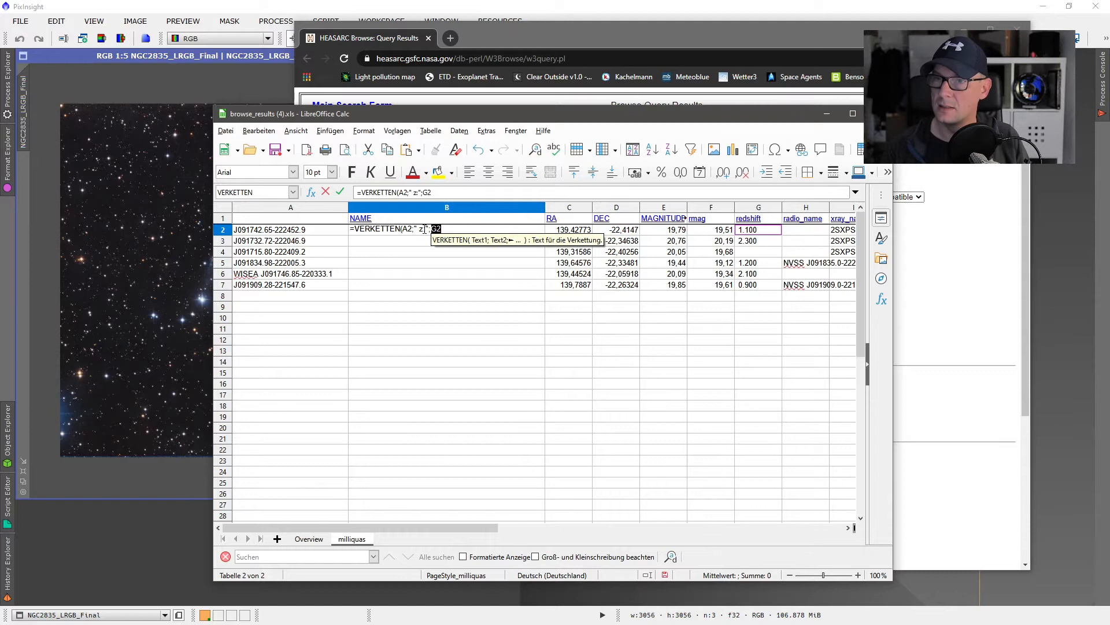
key("Return")
Fill the B2 formula down to B7 and narrow the NAME column to fit its contents more closely.
left_click(425, 229)
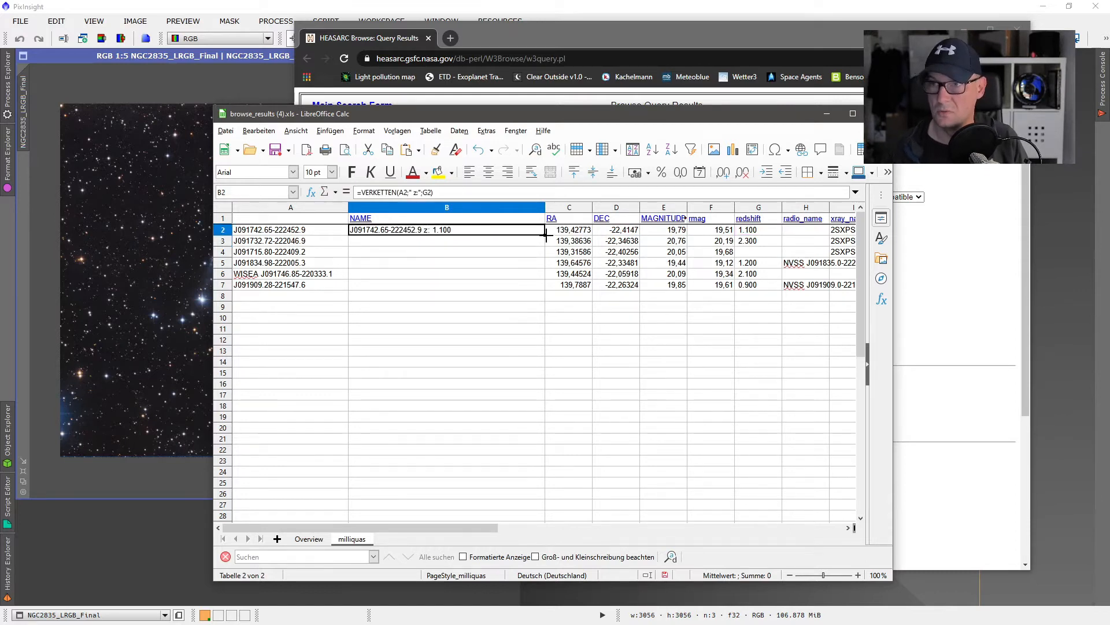
left_click_drag(546, 234, 546, 288)
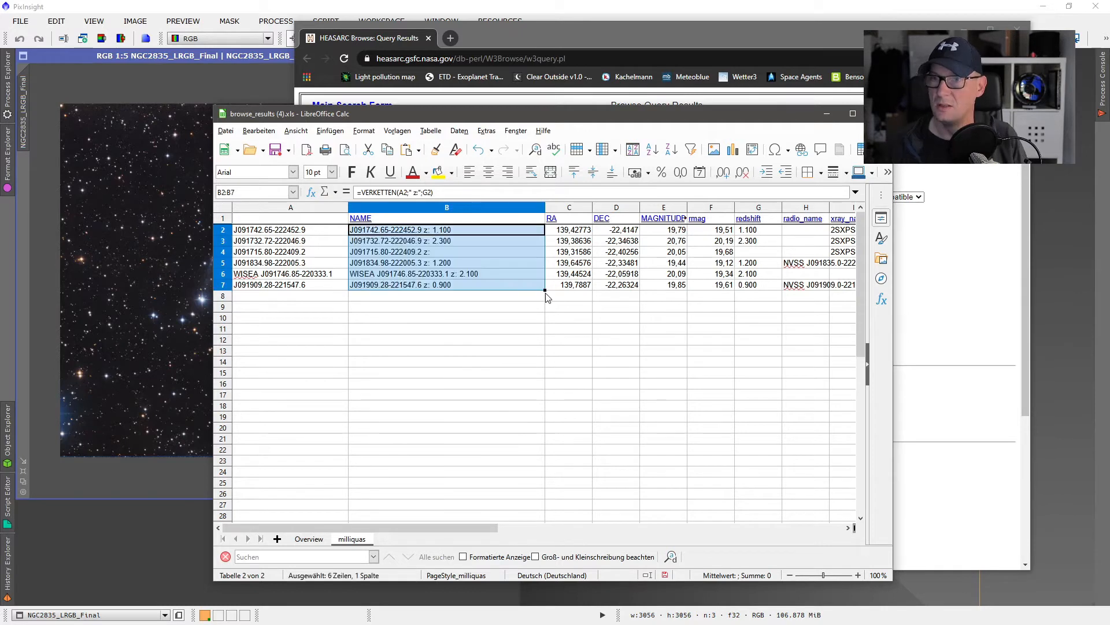
left_click_drag(545, 206, 500, 206)
left_click(494, 329)
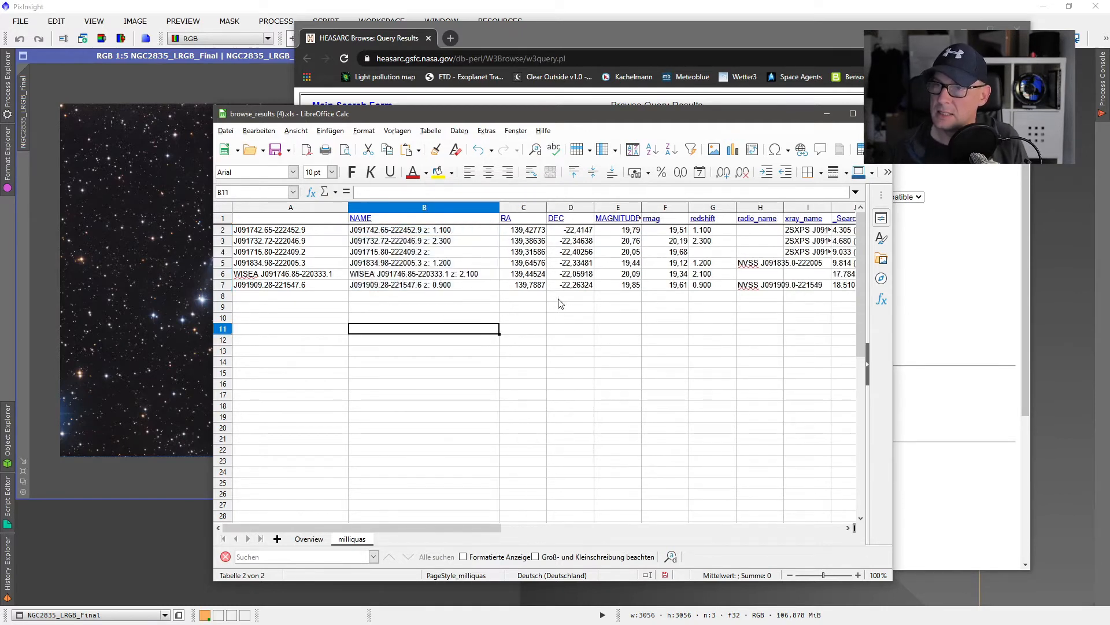
Copy the NAME, RA, DEC and MAGNITUDE columns with their headers, range B1:E7.
left_click(654, 303)
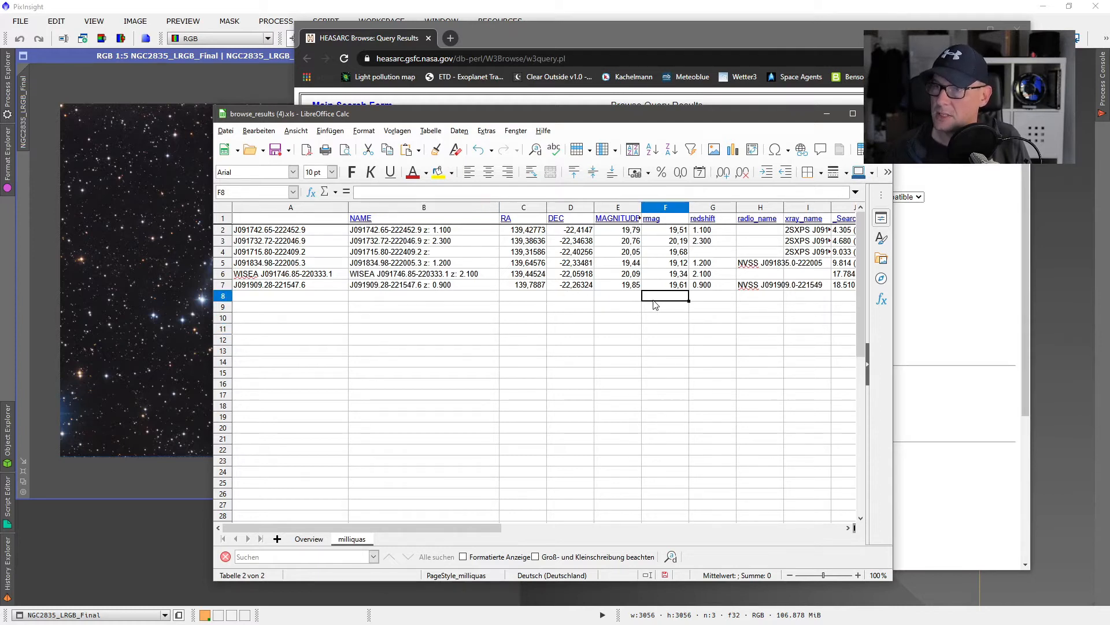
left_click_drag(385, 218, 607, 287)
key("ctrl+c")
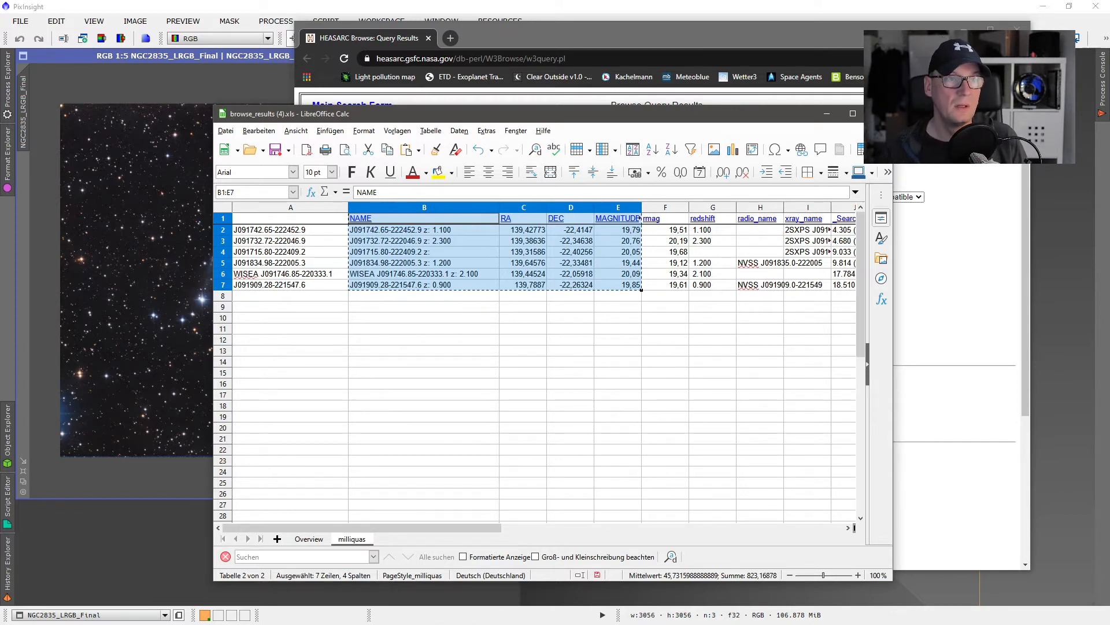
Switch to File Explorer and go up from stack to the NGC2835TelescopeLive_2020-04-08T08-49-03 folder.
left_click_drag(460, 129, 442, 111)
left_click(410, 386)
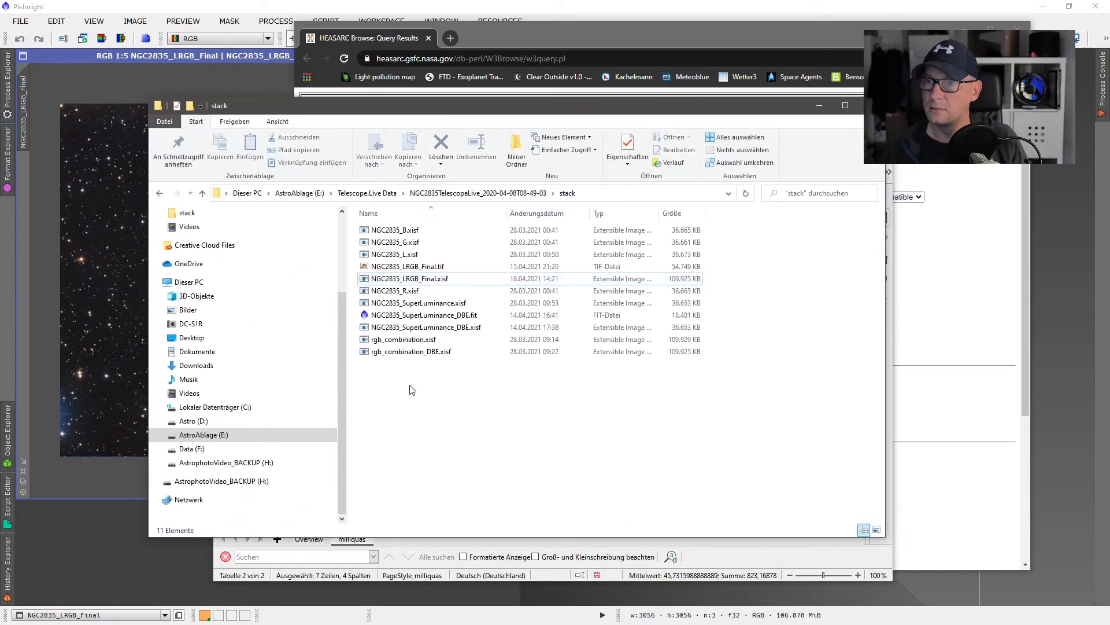
left_click(480, 193)
right_click(418, 317)
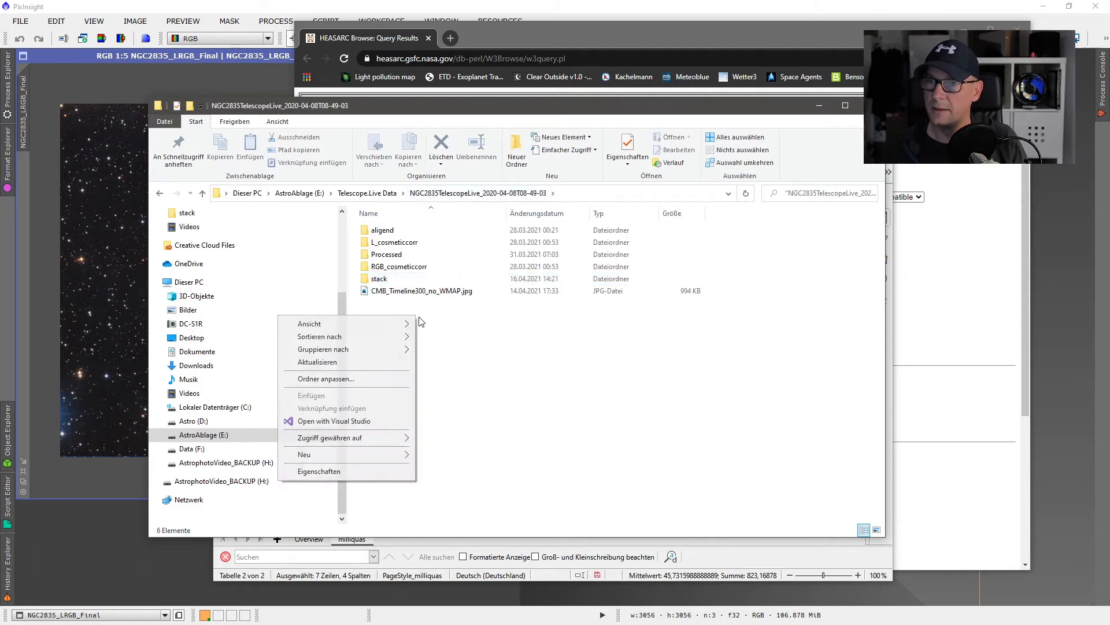
mouse_move(362, 454)
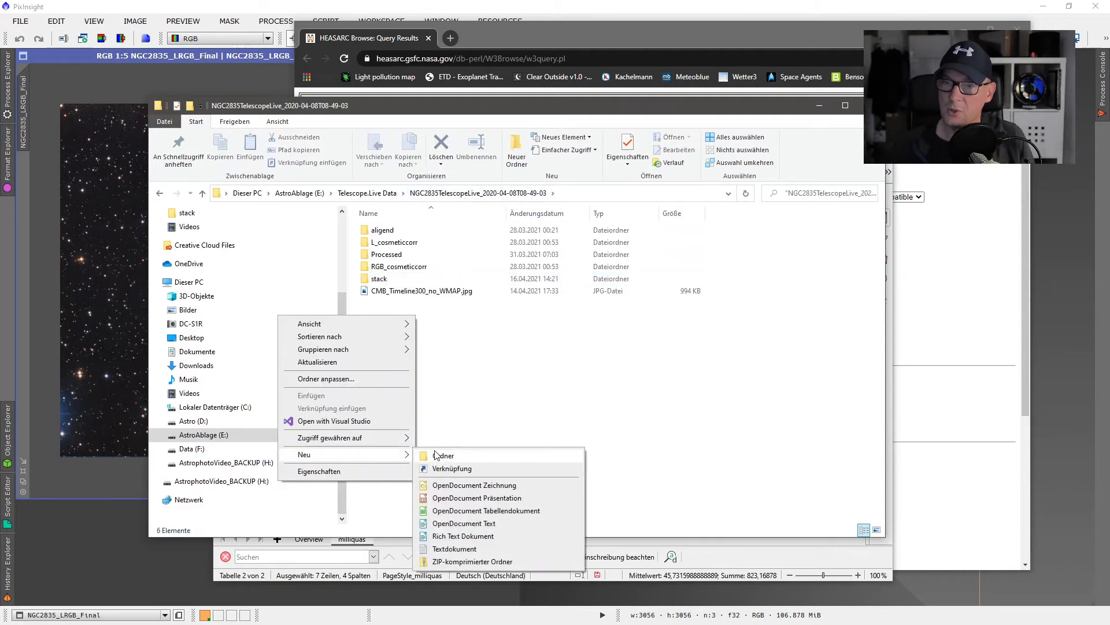
left_click(436, 455)
key("Escape")
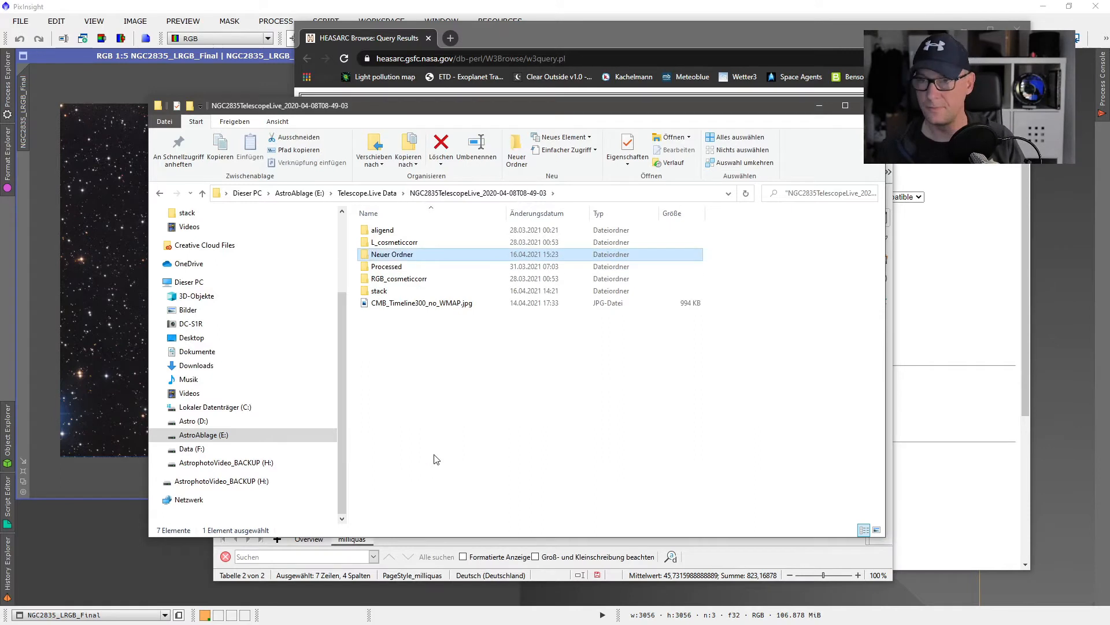
key("Delete")
Create a new text document named quasarcatalog.txt in this folder.
right_click(432, 428)
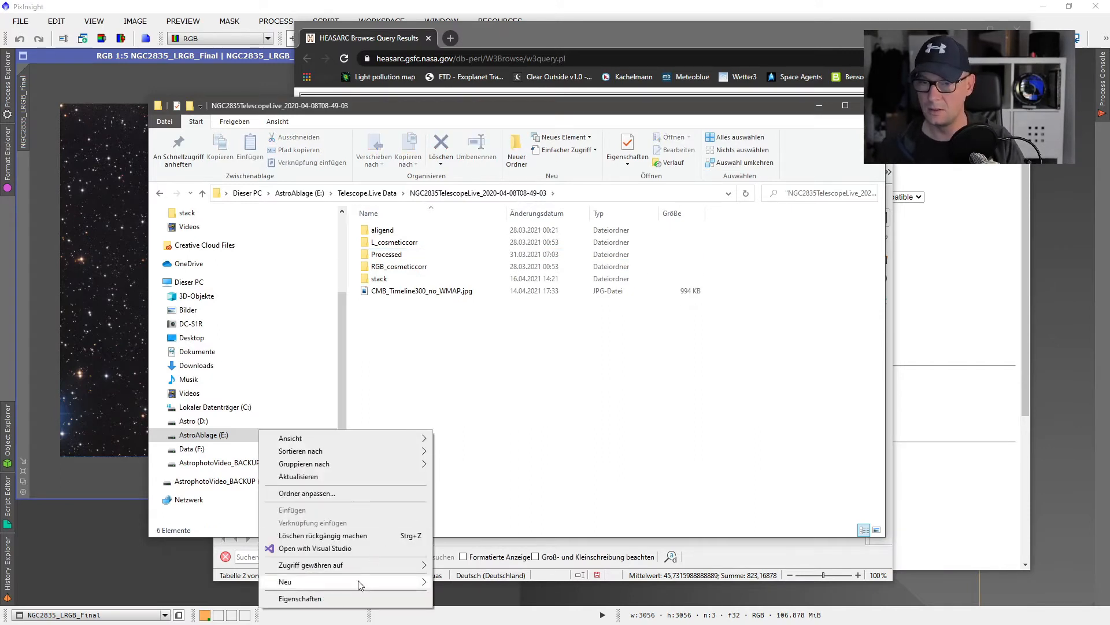
mouse_move(359, 582)
left_click(476, 569)
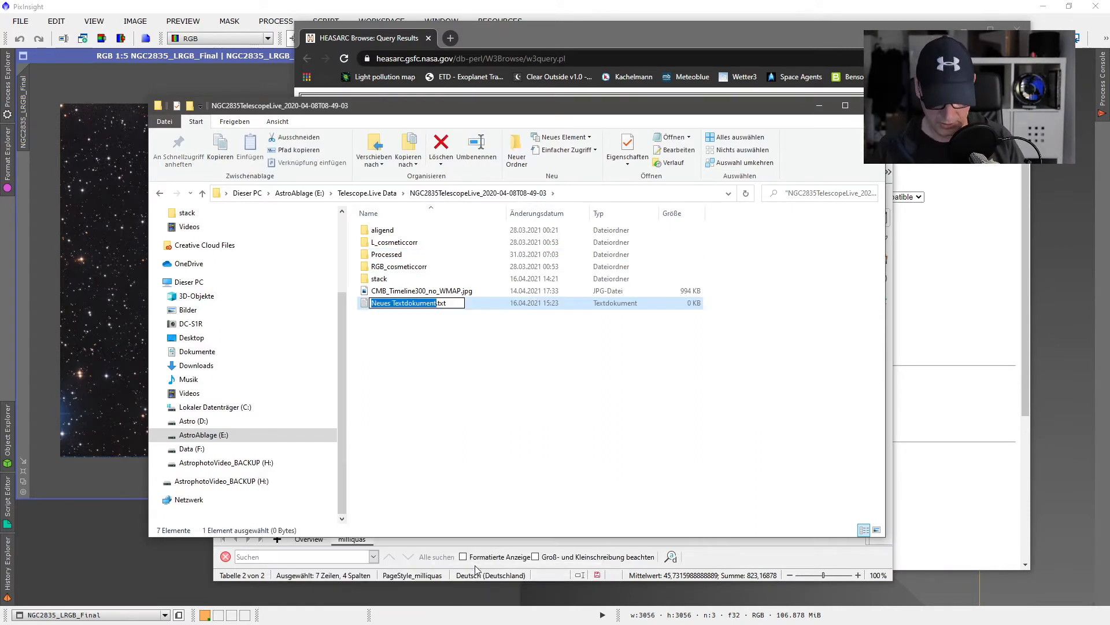
type("quasarc")
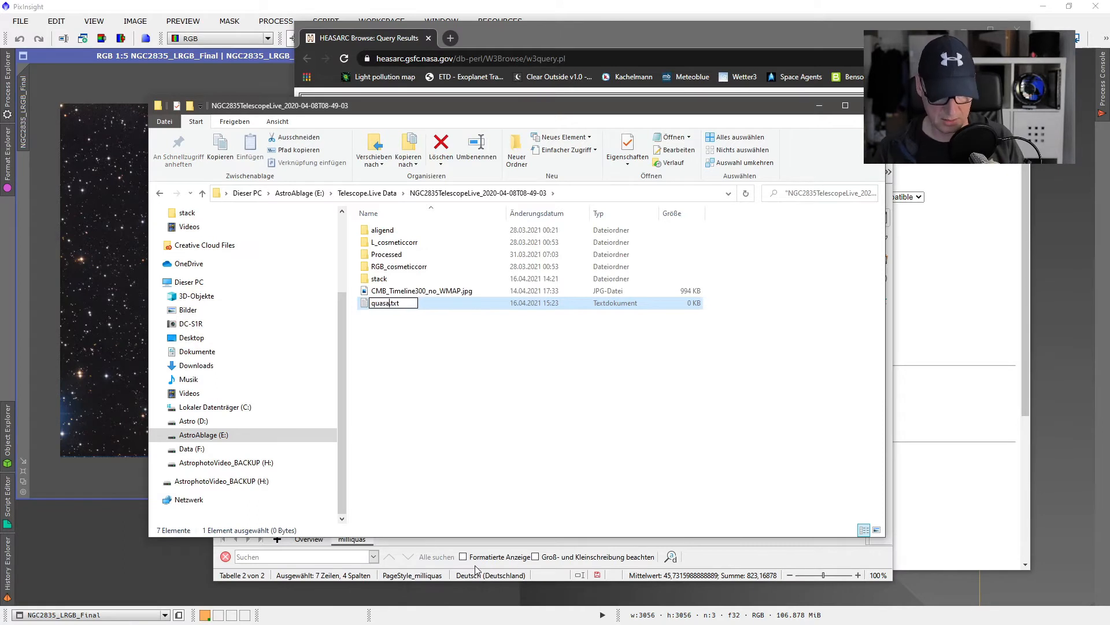
type("atalog")
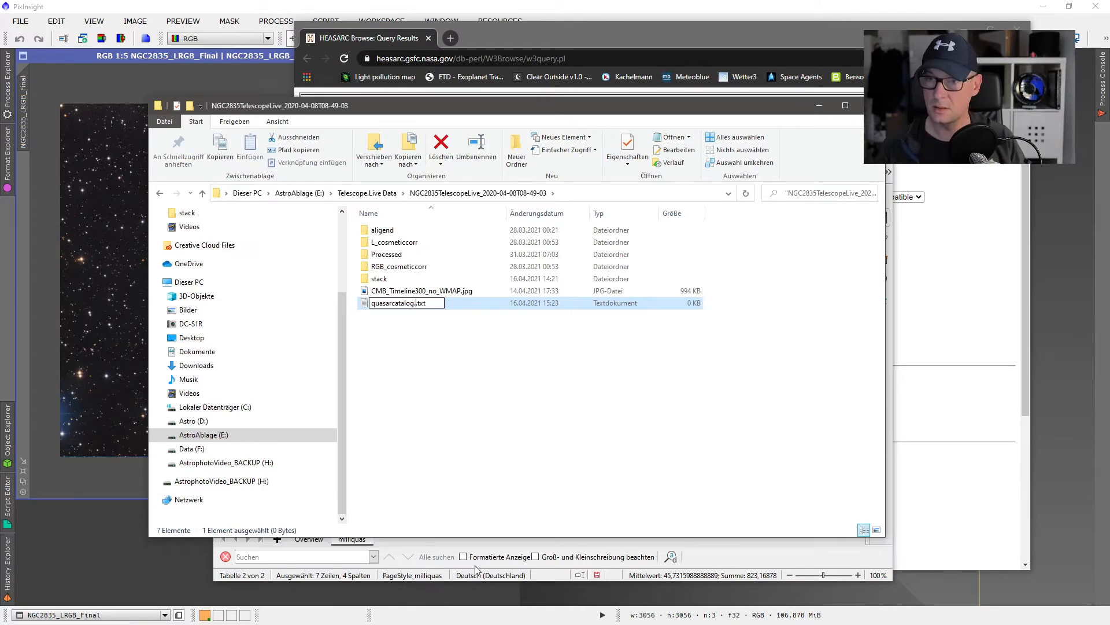
key("Return")
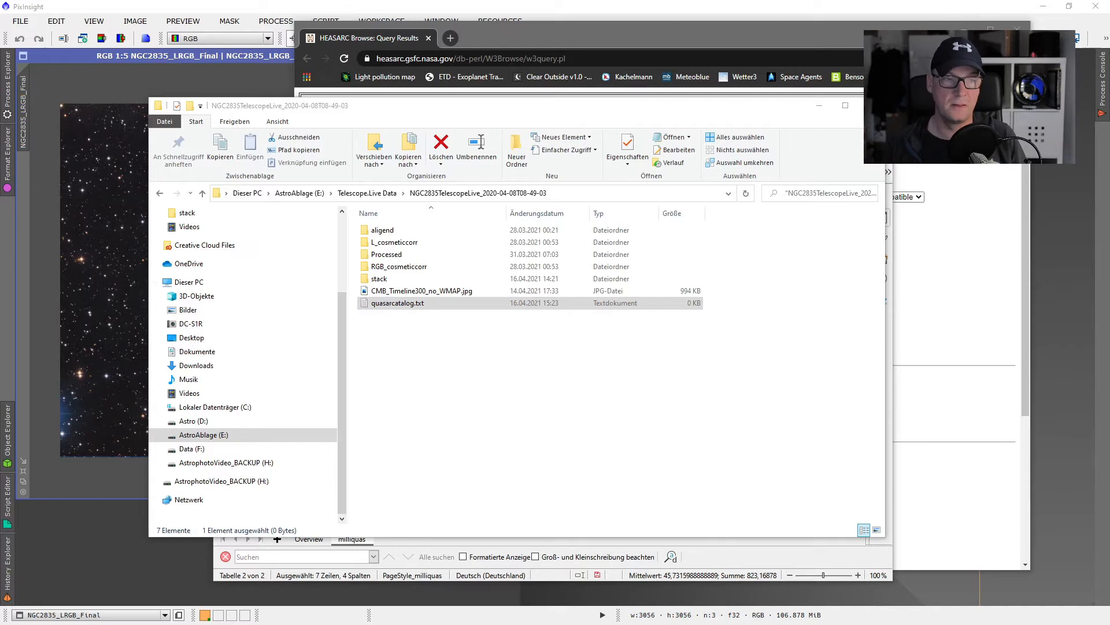
Open quasarcatalog.txt in Notepad++ and paste the copied table into it.
right_click(411, 305)
left_click(337, 390)
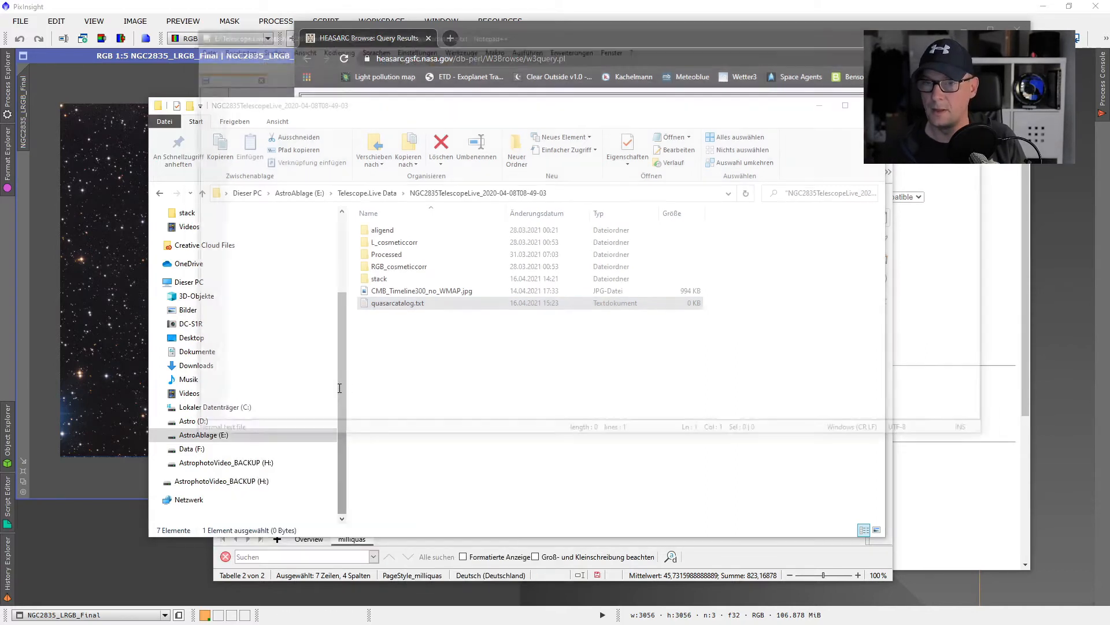
key("ctrl+v")
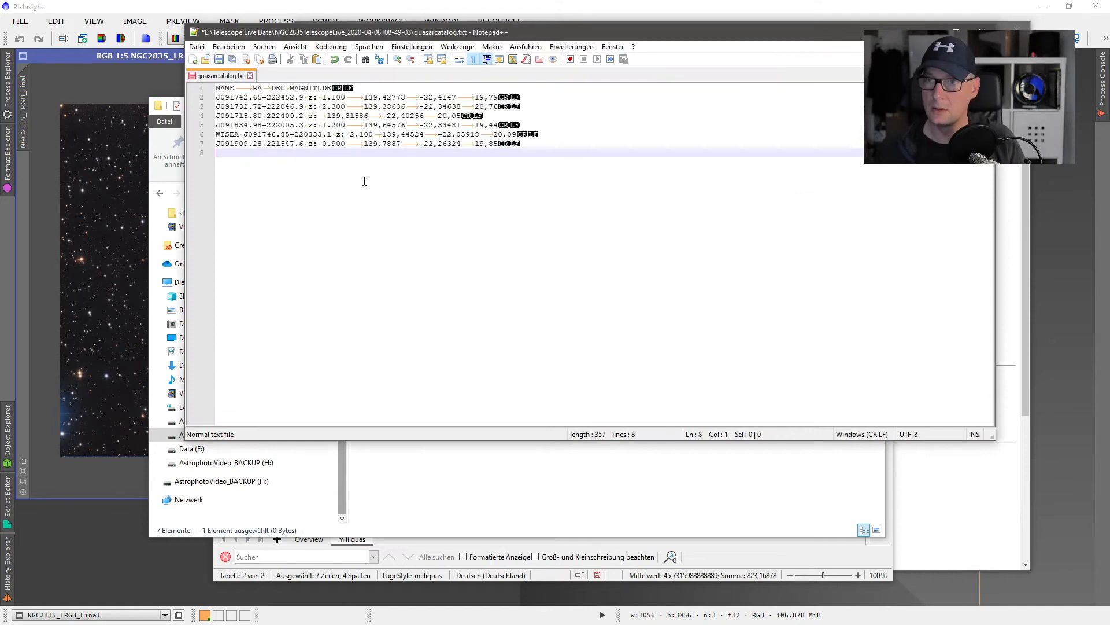
left_click_drag(236, 88, 250, 87)
left_click(256, 88)
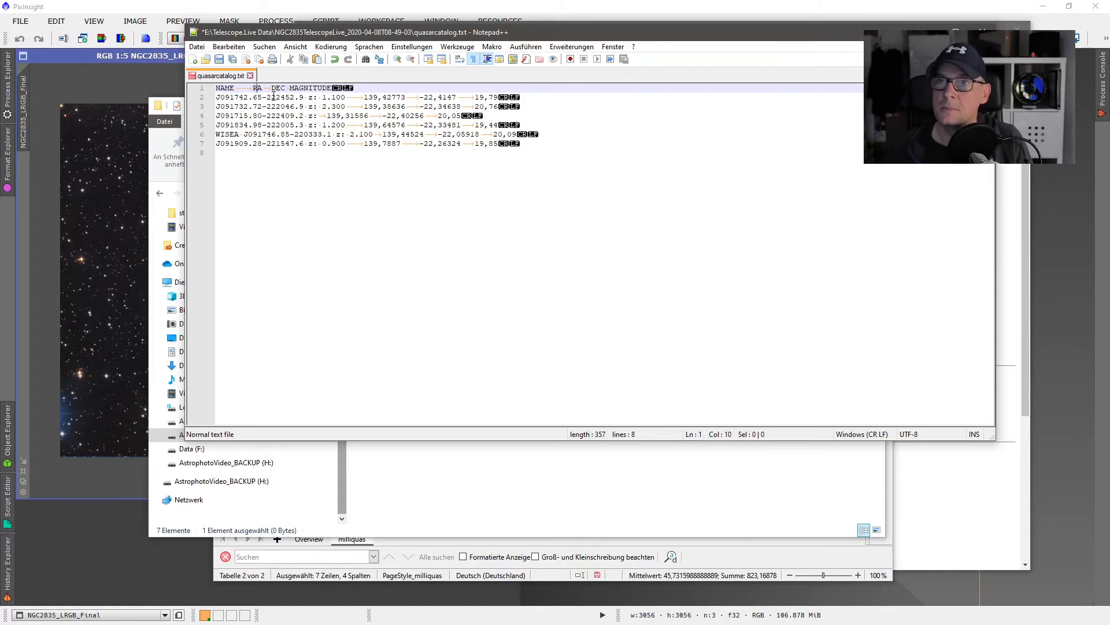
left_click(355, 107)
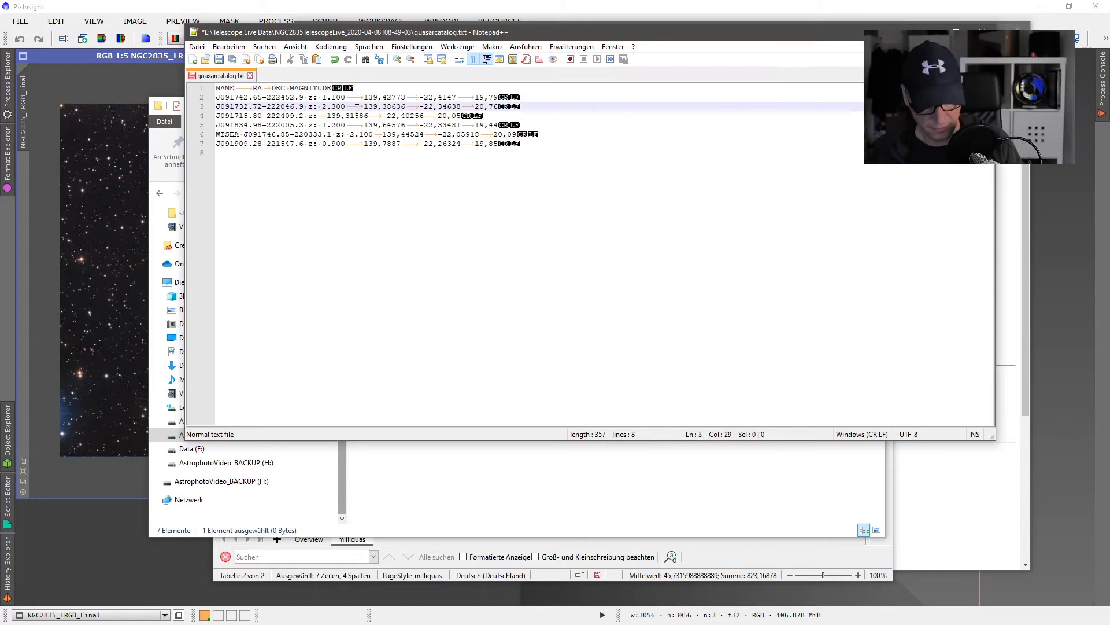
Replace every comma in quasarcatalog.txt with a period and close Notepad++.
key("ctrl+a")
left_click(265, 46)
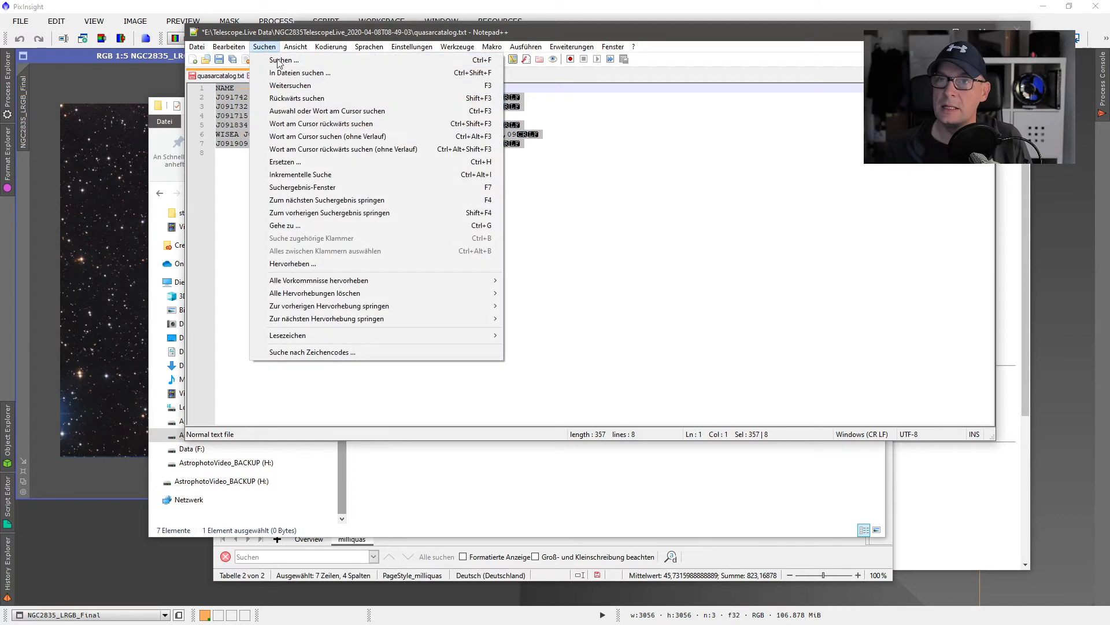
left_click(322, 162)
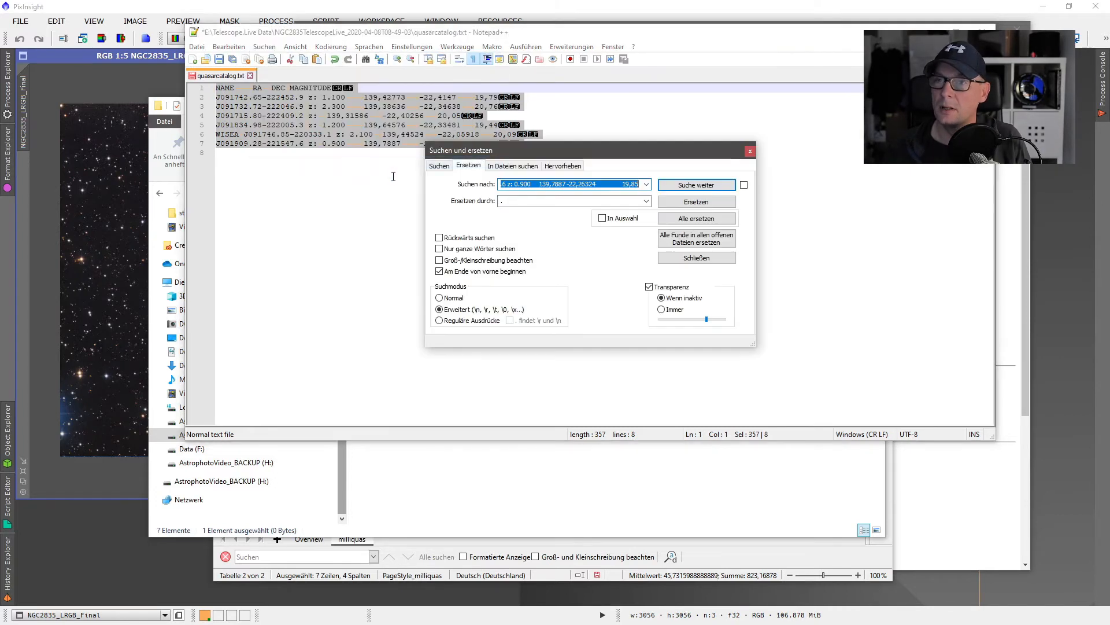
type(".")
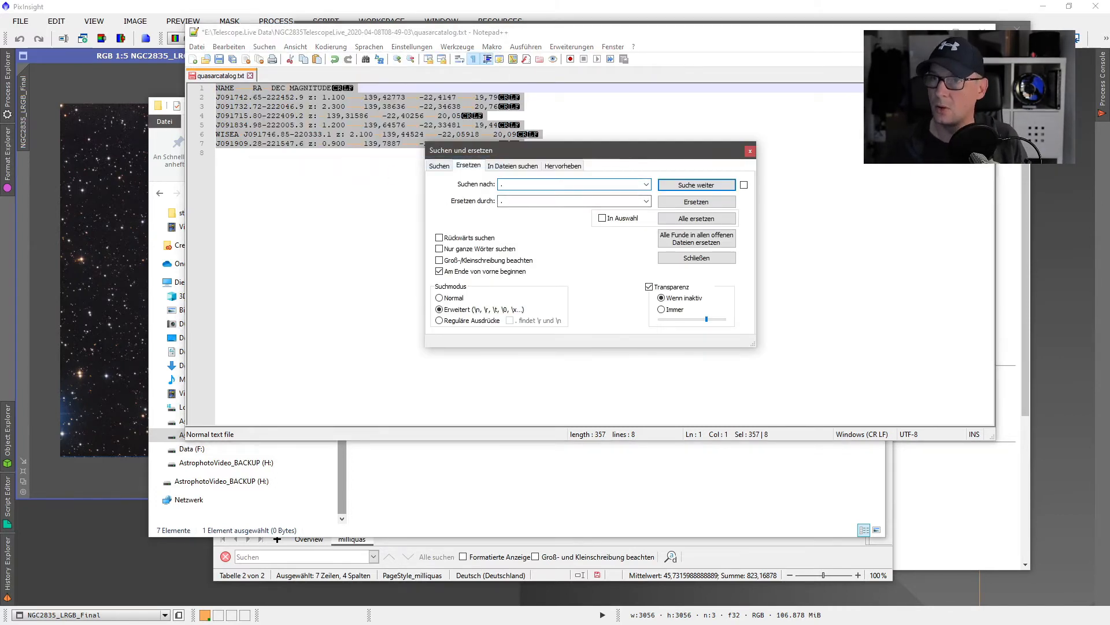
key("Tab")
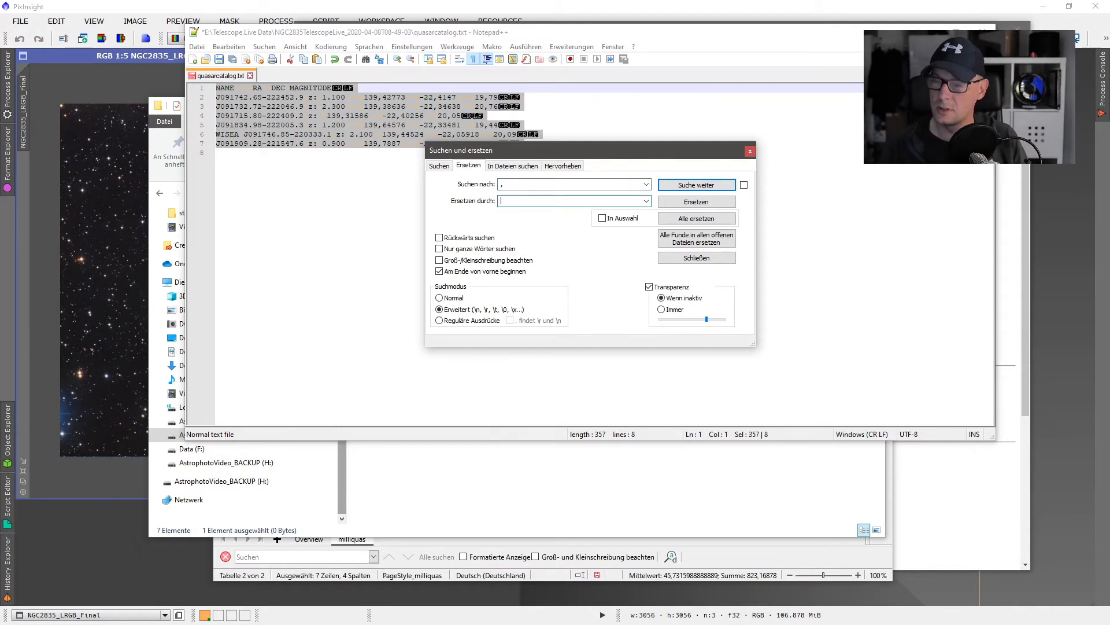
left_click(692, 219)
left_click(706, 259)
left_click(519, 203)
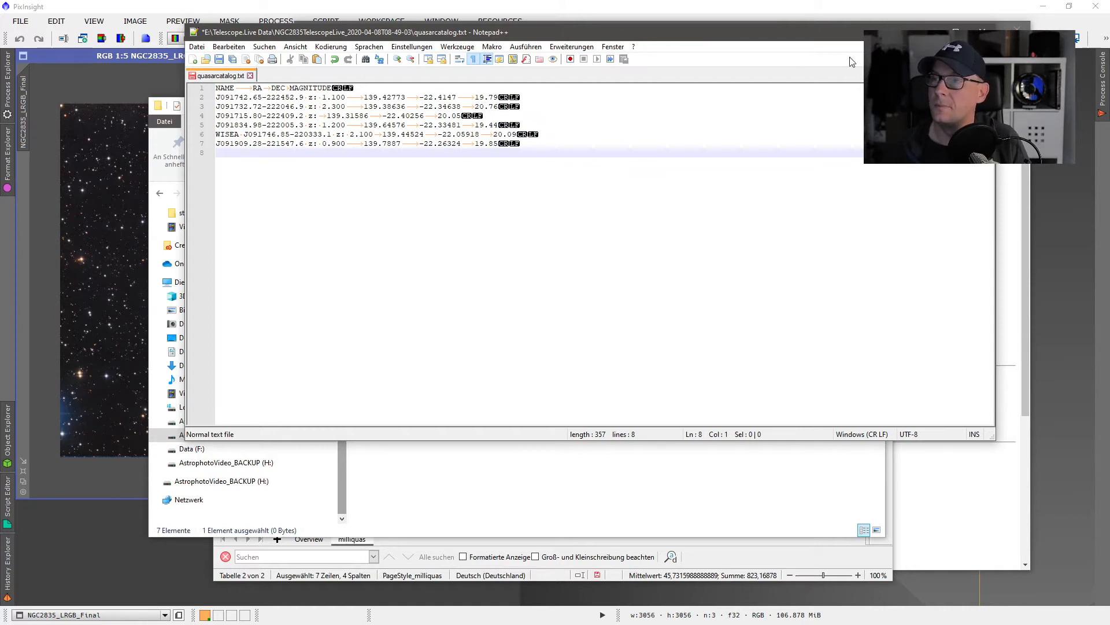
left_click(982, 31)
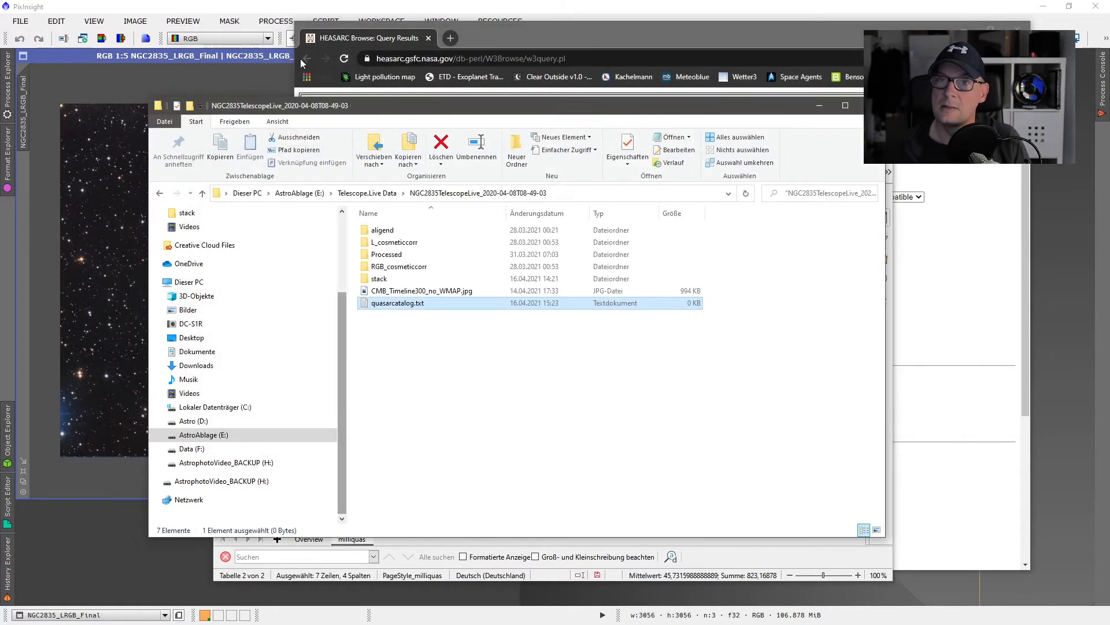
Switch to PixInsight and plate-solve the active NGC2835_LRGB_Final image with the ImageSolver script.
left_click(190, 57)
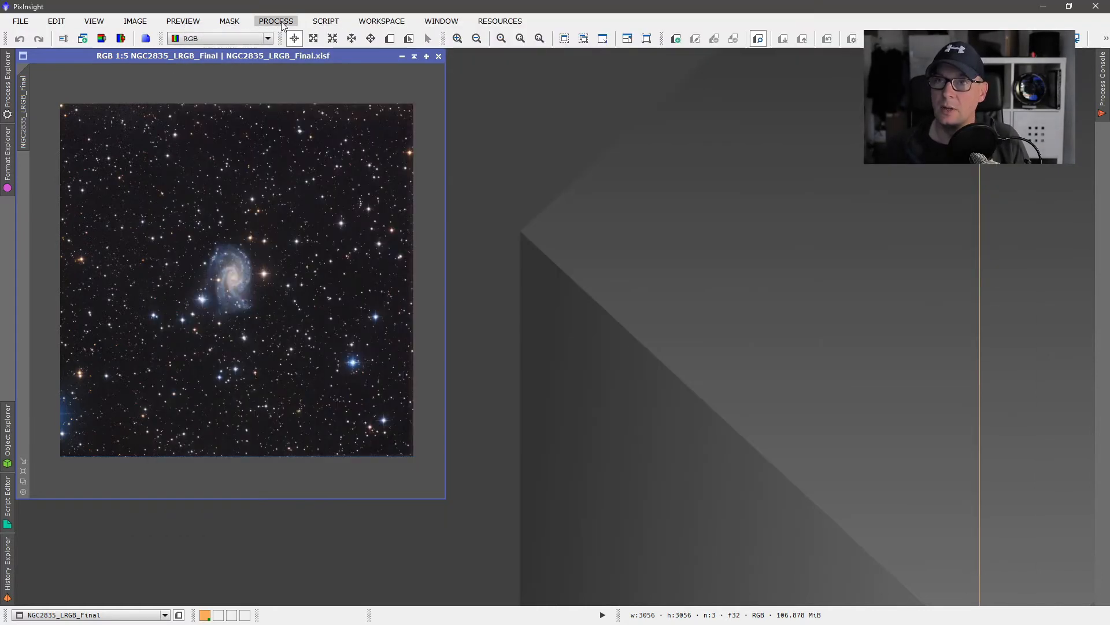
left_click(326, 21)
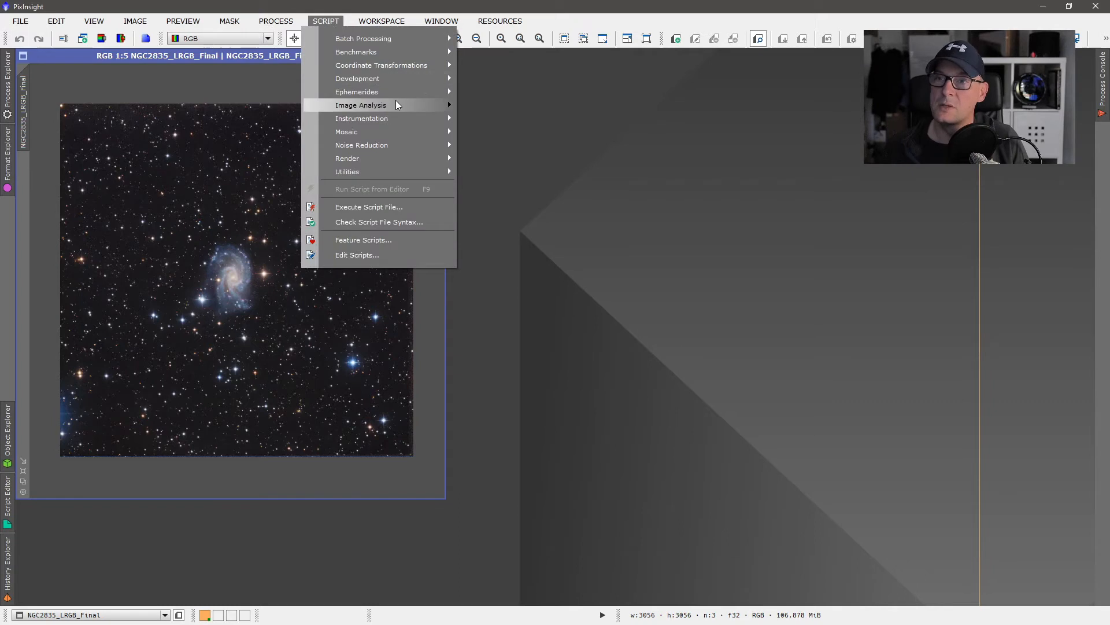
mouse_move(398, 103)
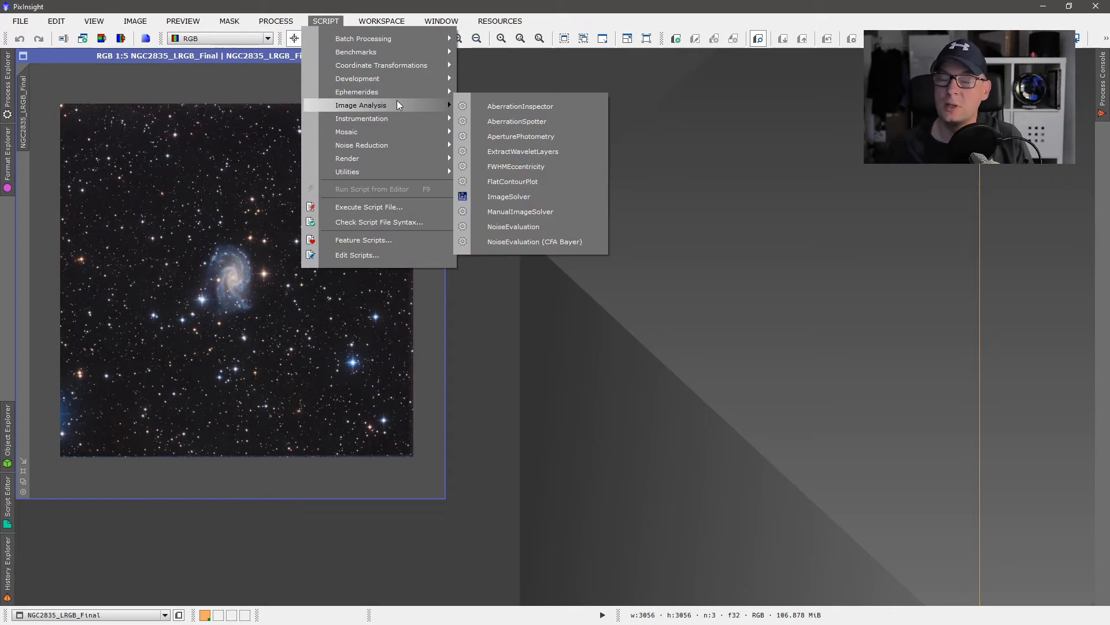
left_click(530, 196)
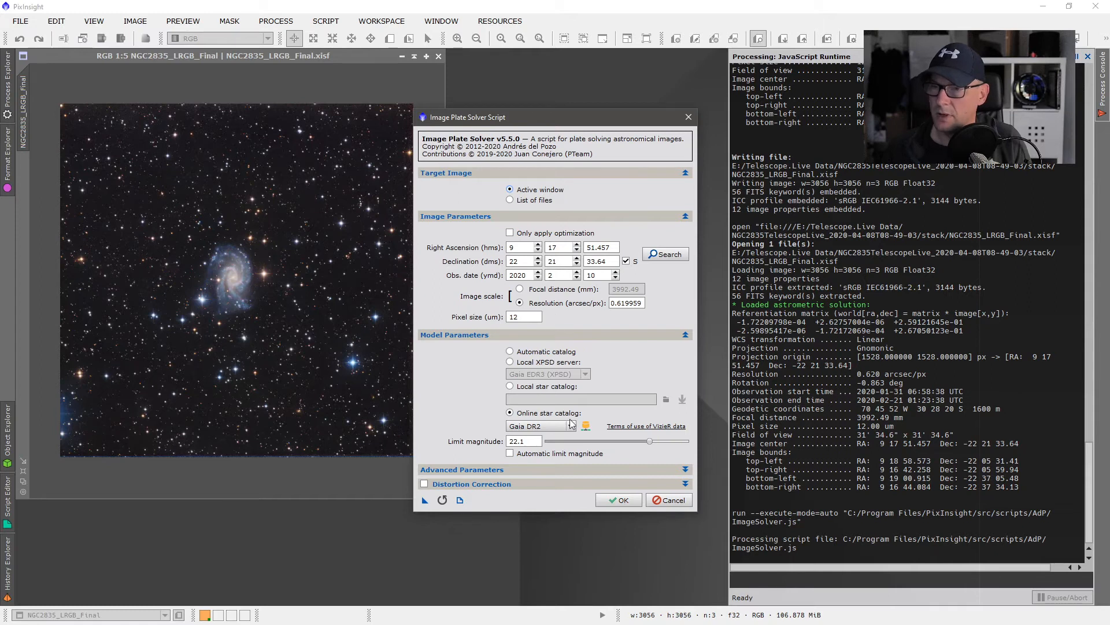
left_click(618, 501)
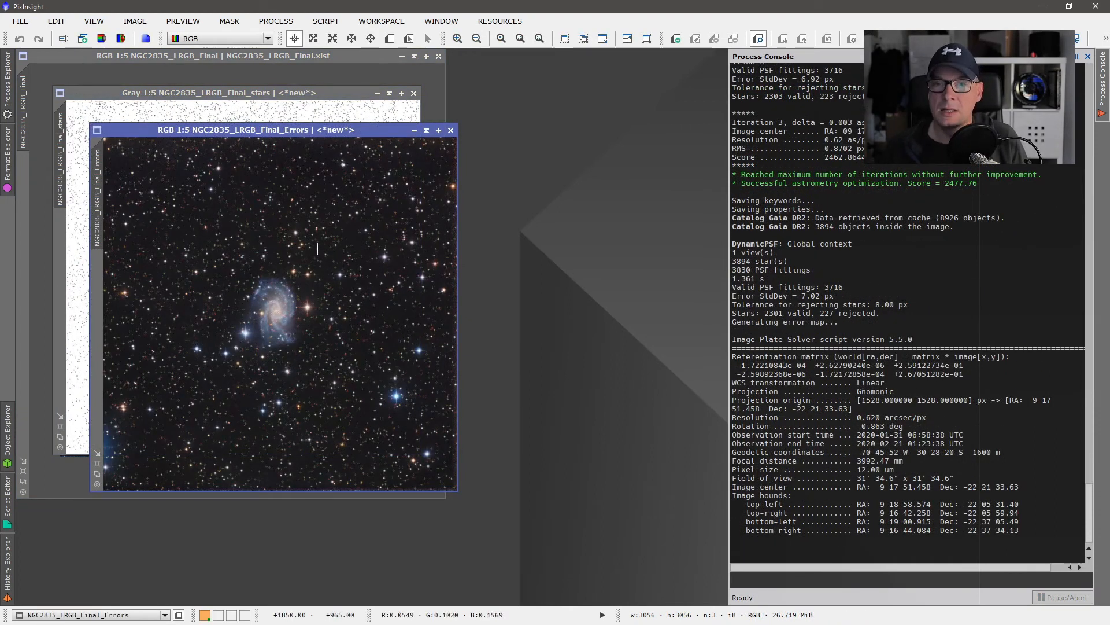
Inspect the star matches in the NGC2835_LRGB_Final_Errors map at close range and close both the error map and the stars image.
scroll(316, 246, "up", 2)
scroll(316, 246, "up", 2)
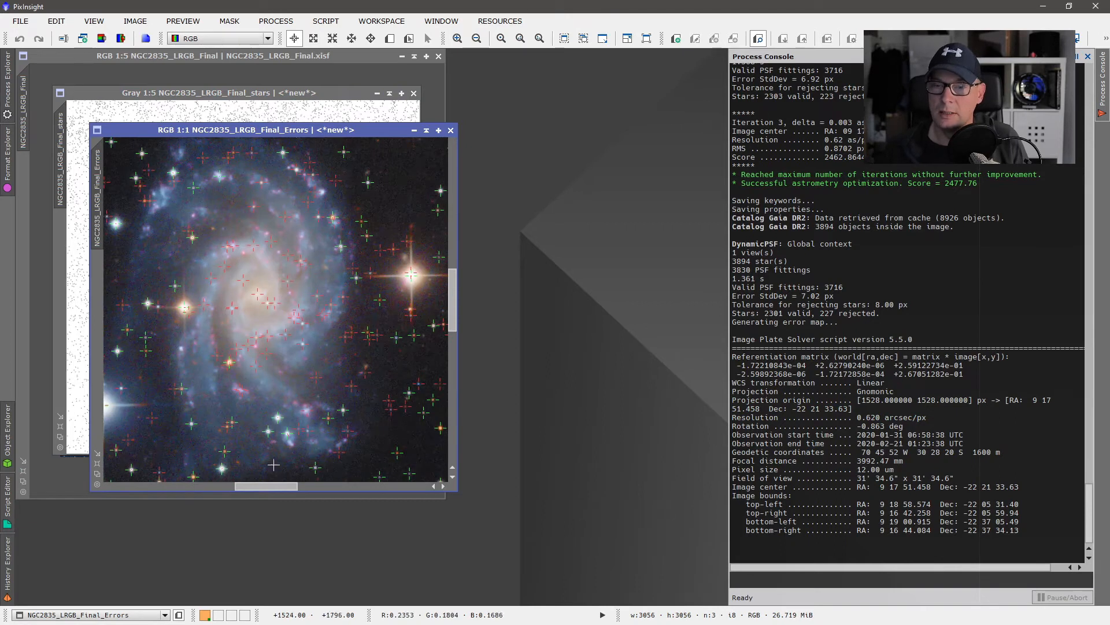
left_click_drag(289, 490, 364, 490)
scroll(343, 205, "up", 1)
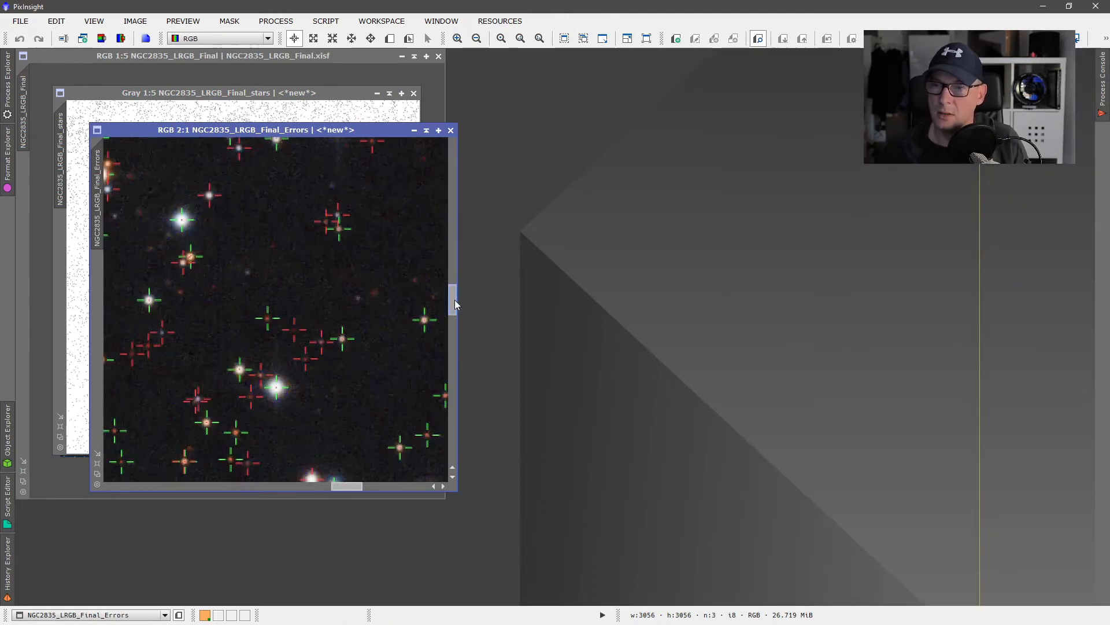
left_click_drag(455, 300, 461, 231)
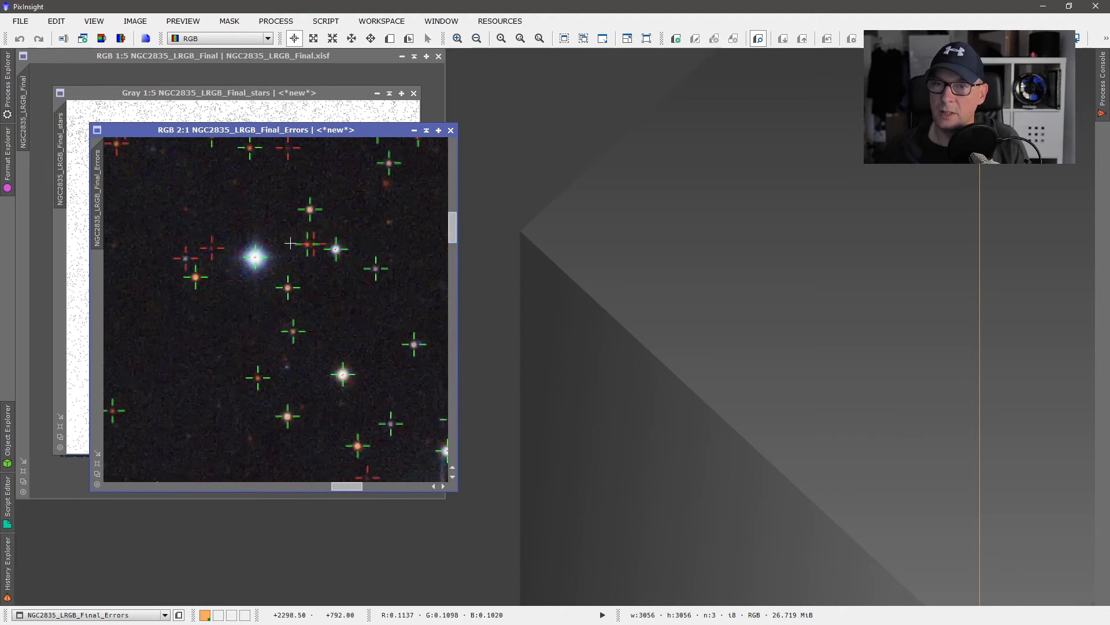
scroll(290, 243, "down", 1)
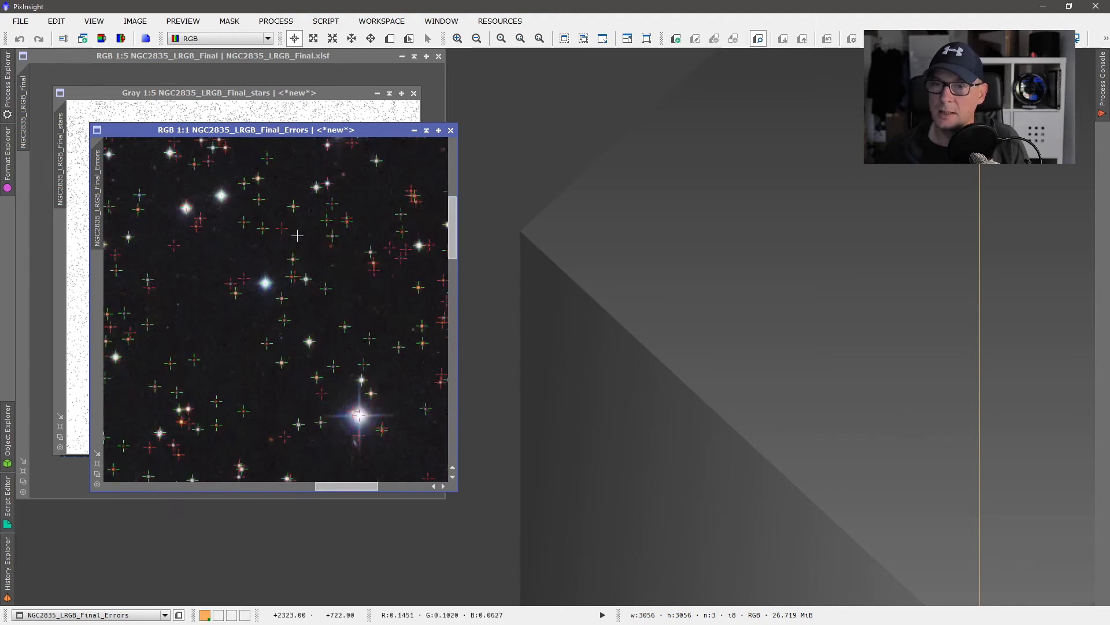
left_click(450, 129)
left_click(413, 93)
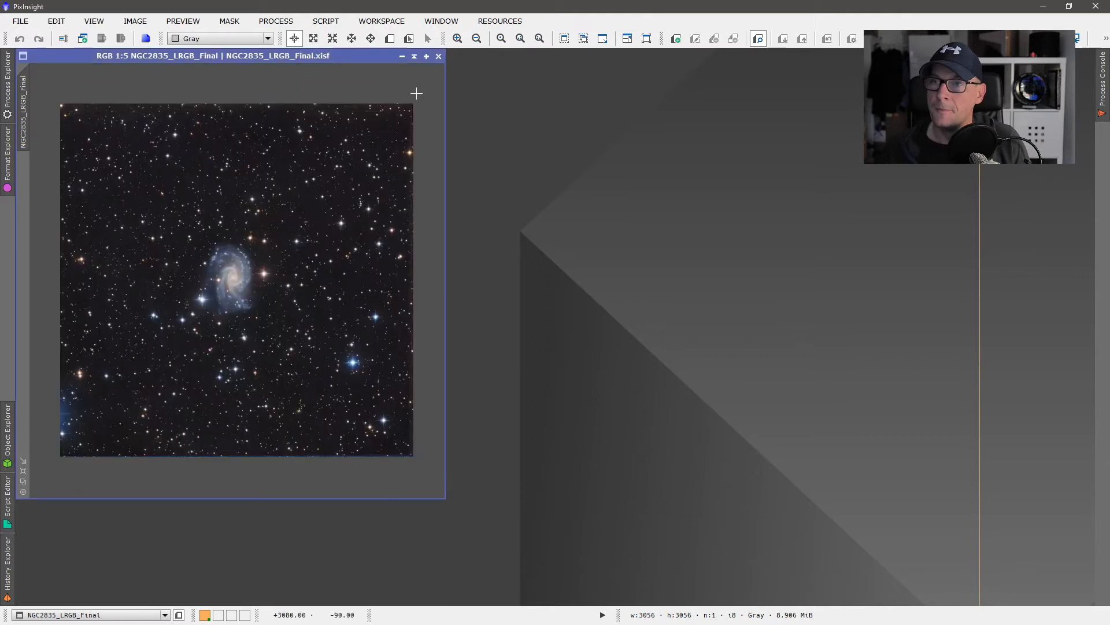
Open the AnnotateImage script for the solved NGC2835_LRGB_Final image.
scroll(234, 230, "up", 2)
scroll(234, 230, "up", 1)
scroll(234, 229, "down", 3)
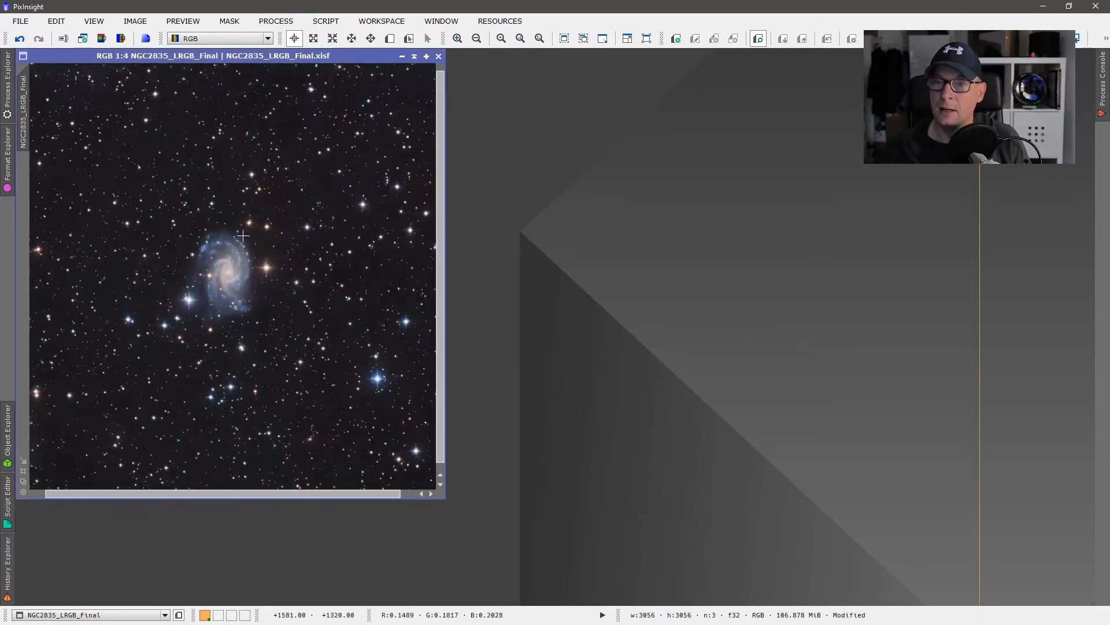
left_click(325, 21)
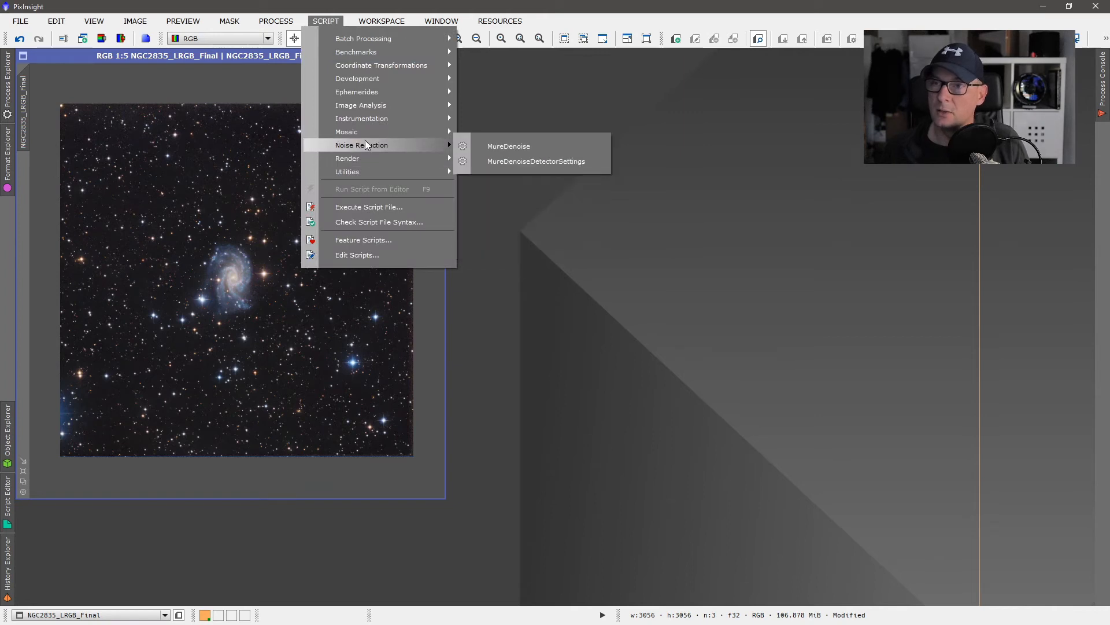
mouse_move(378, 158)
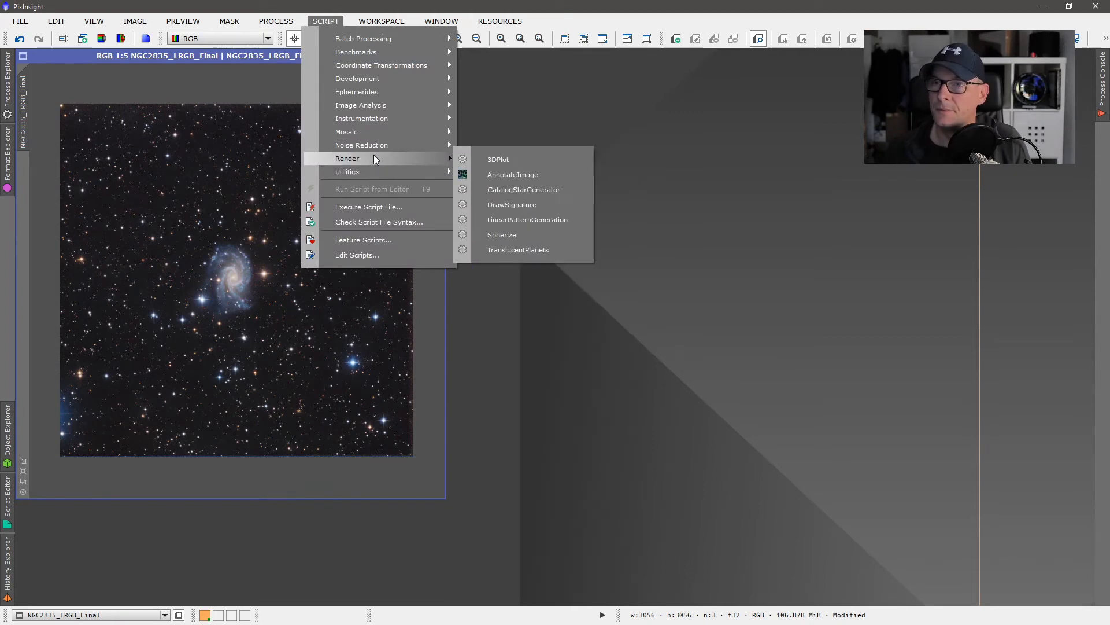
left_click(512, 174)
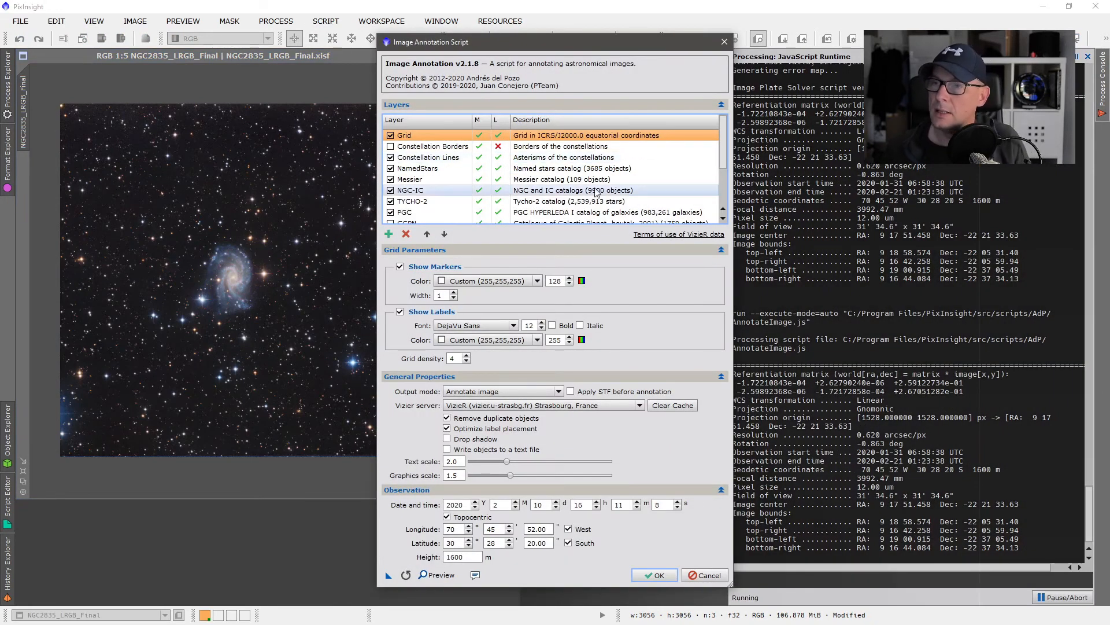
Remove the existing Custom Catalog layer from the annotation layers.
left_click(419, 213)
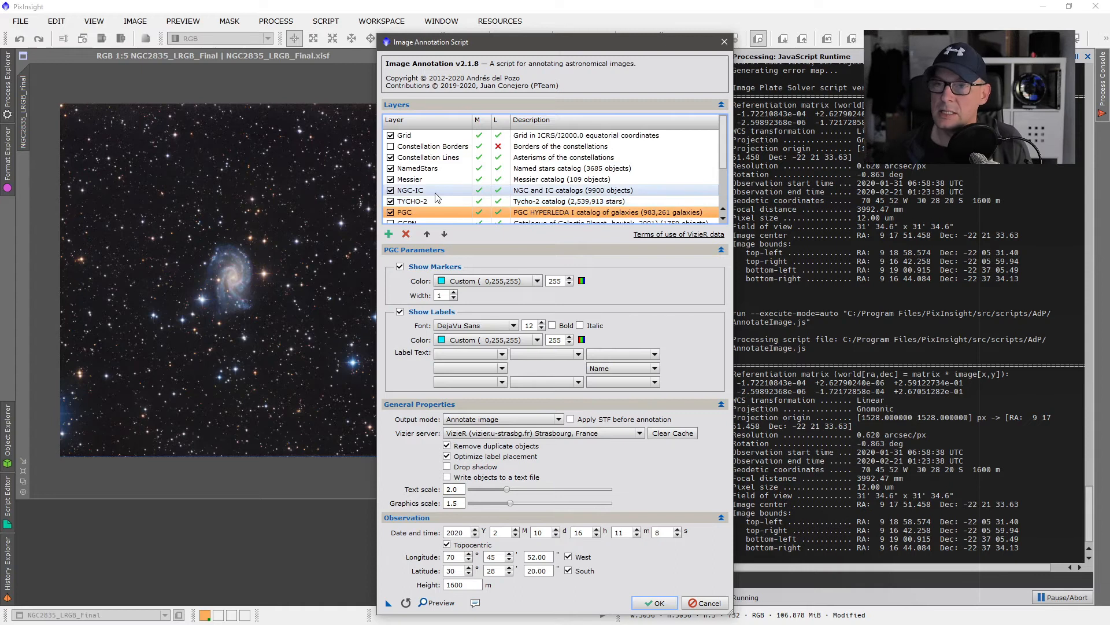
scroll(439, 199, "down", 3)
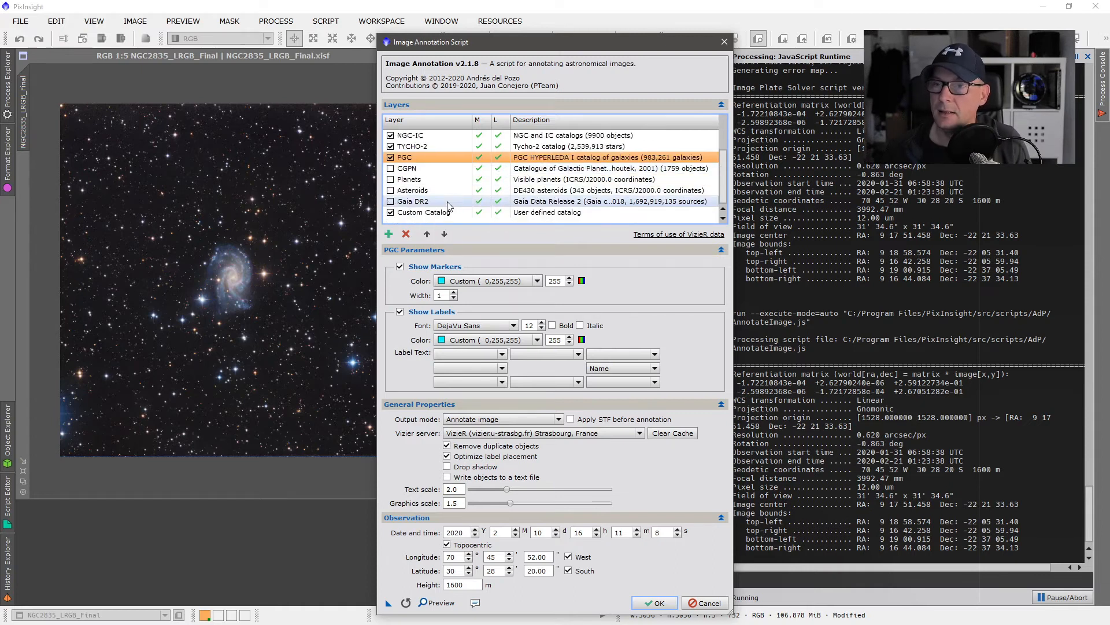
left_click(445, 212)
left_click(406, 234)
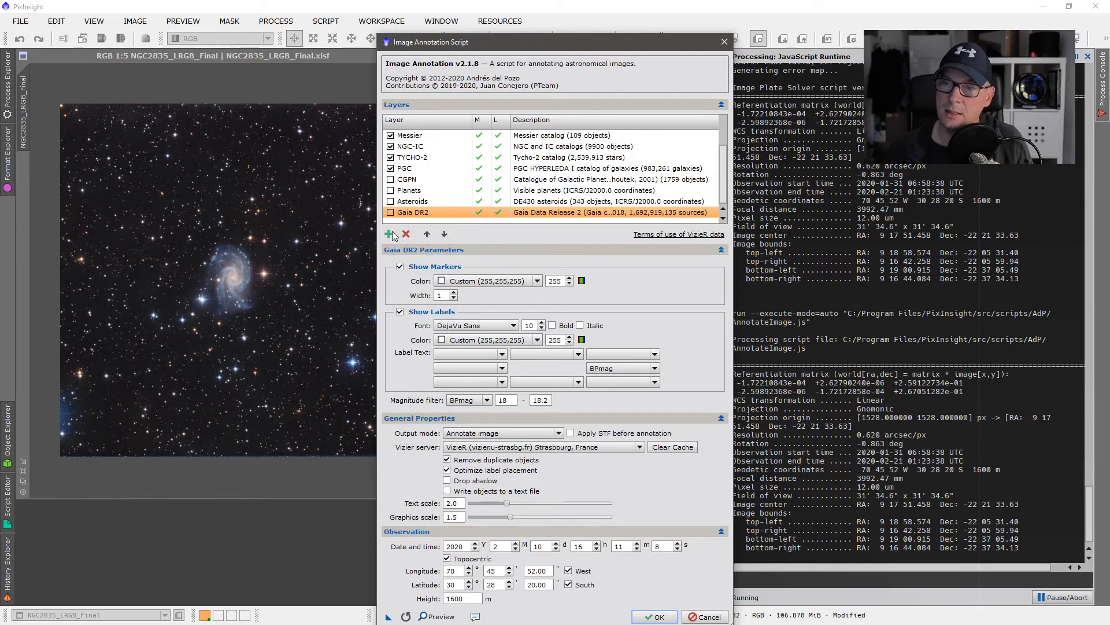
Add a new Custom Catalog layer to the annotation and set quasarcatalog.txt as its catalog file.
left_click(388, 234)
scroll(518, 291, "down", 7)
left_click(422, 389)
left_click(640, 424)
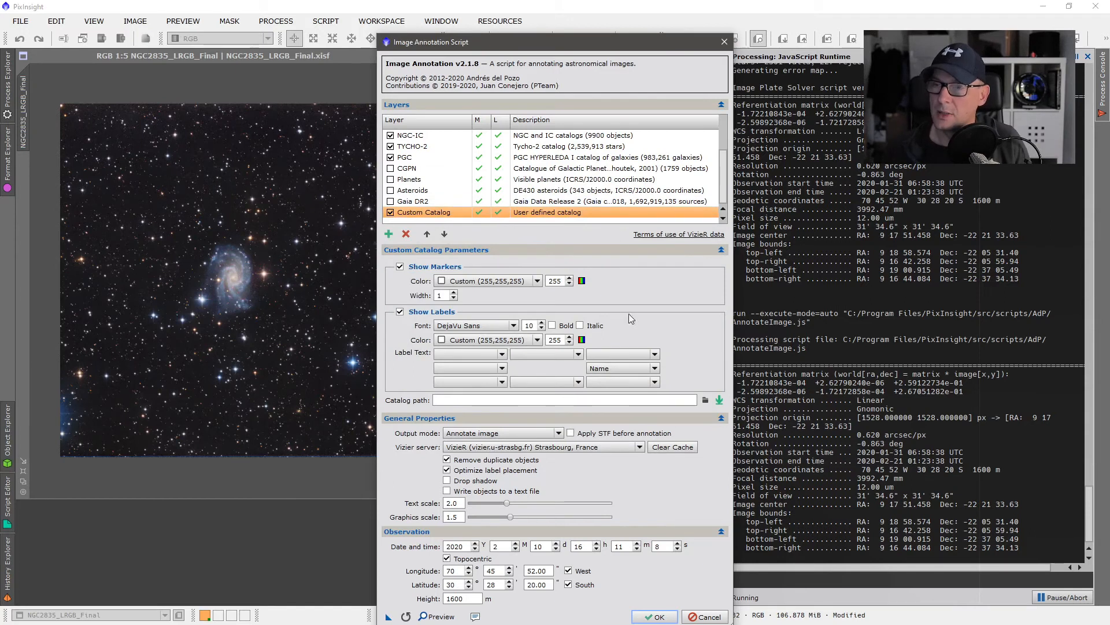
left_click(706, 400)
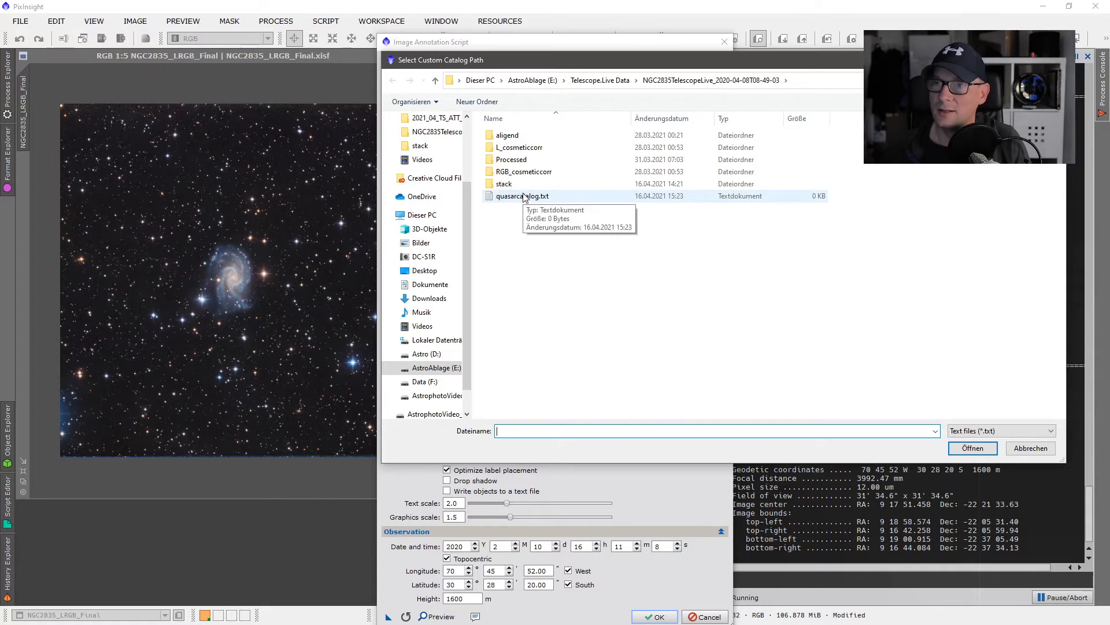
left_click(525, 197)
double_click(525, 197)
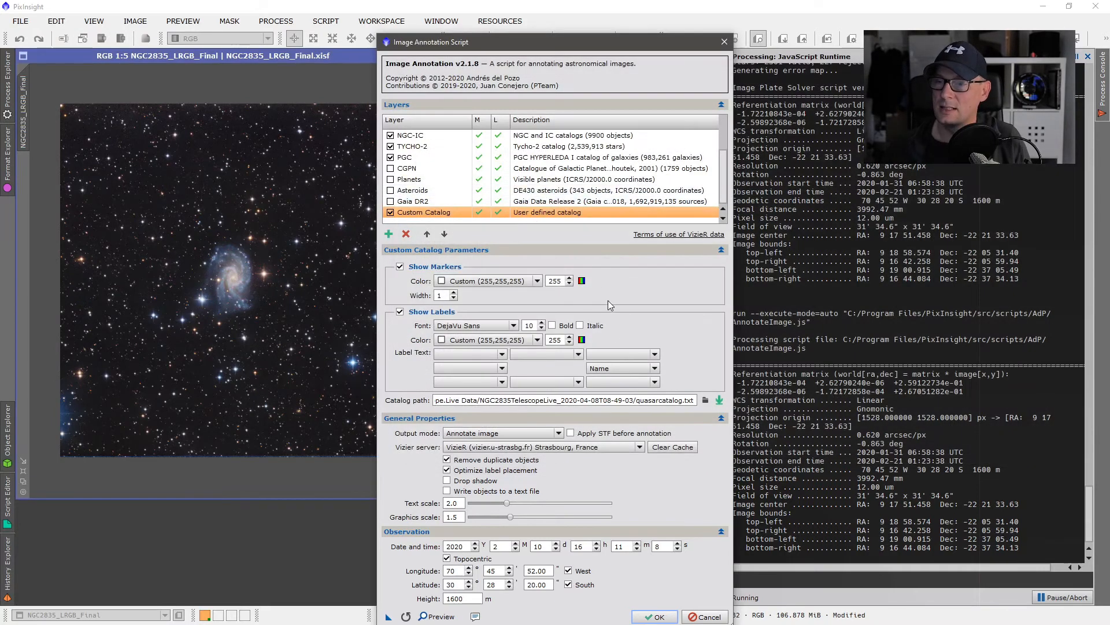
Add the magnitude as label text below the name for the Custom Catalog objects.
left_click(602, 352)
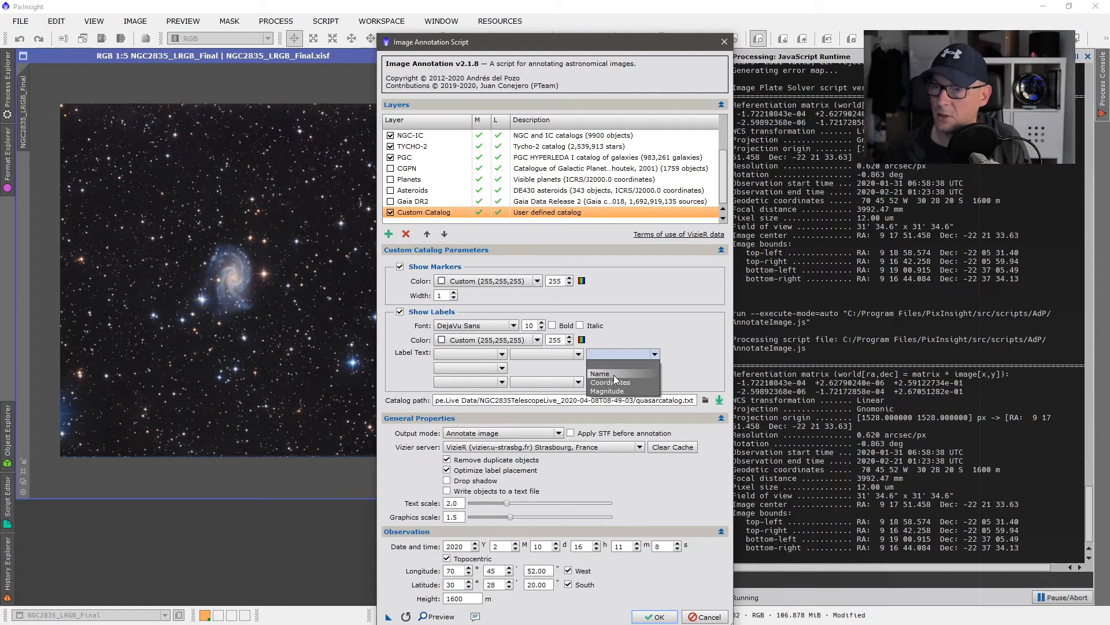
left_click(615, 376)
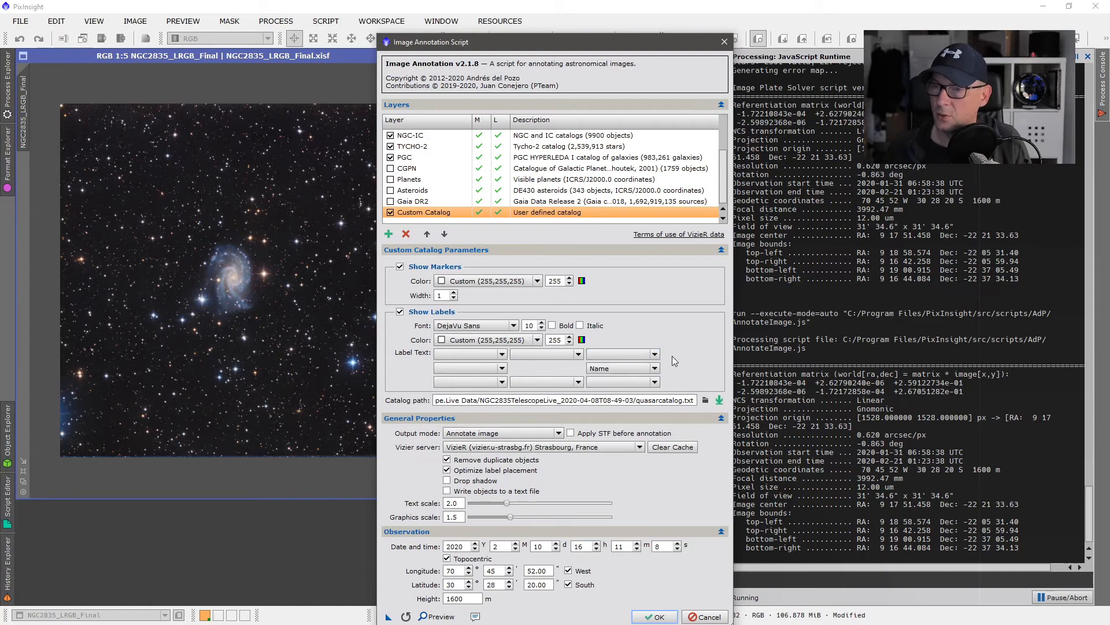
left_click(614, 380)
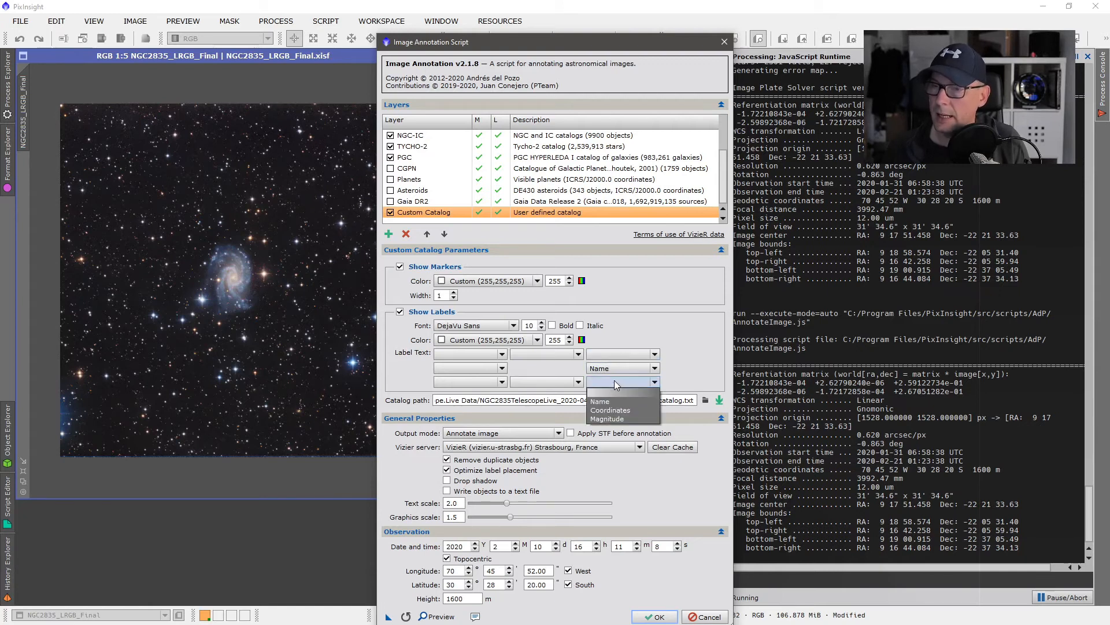
left_click(618, 421)
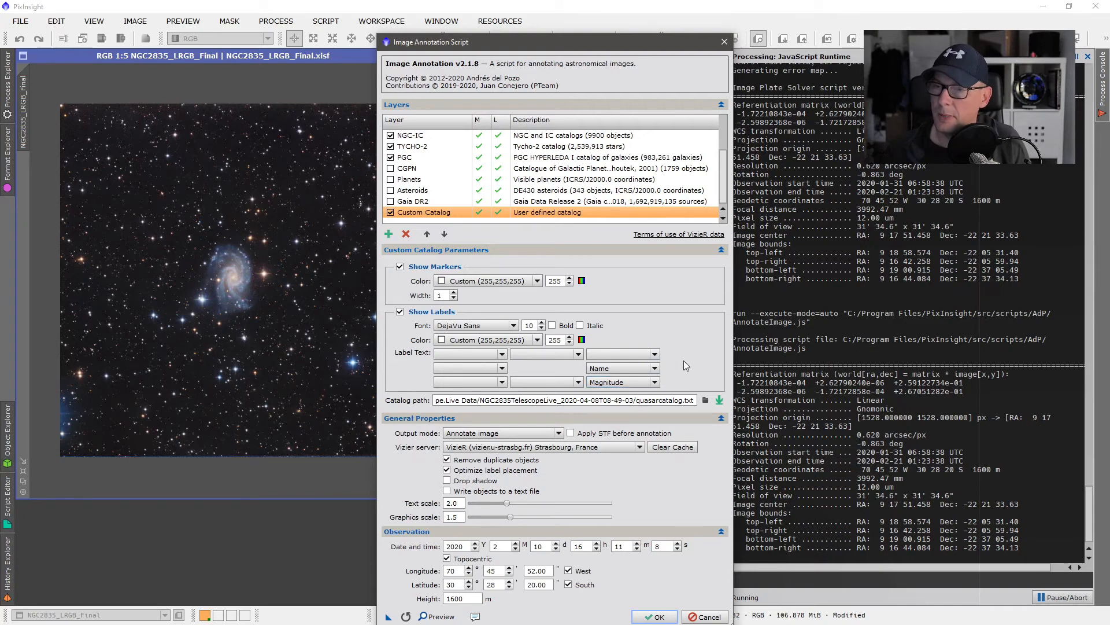
Format the Custom Catalog labels in CornflowerBlue and bold.
left_click(522, 340)
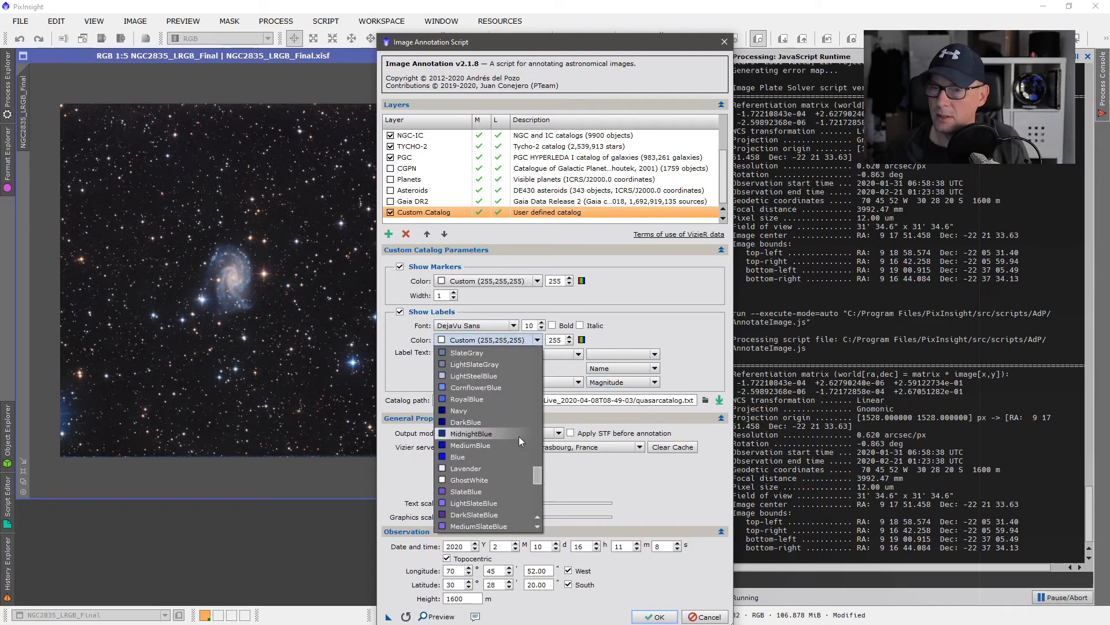
left_click(495, 388)
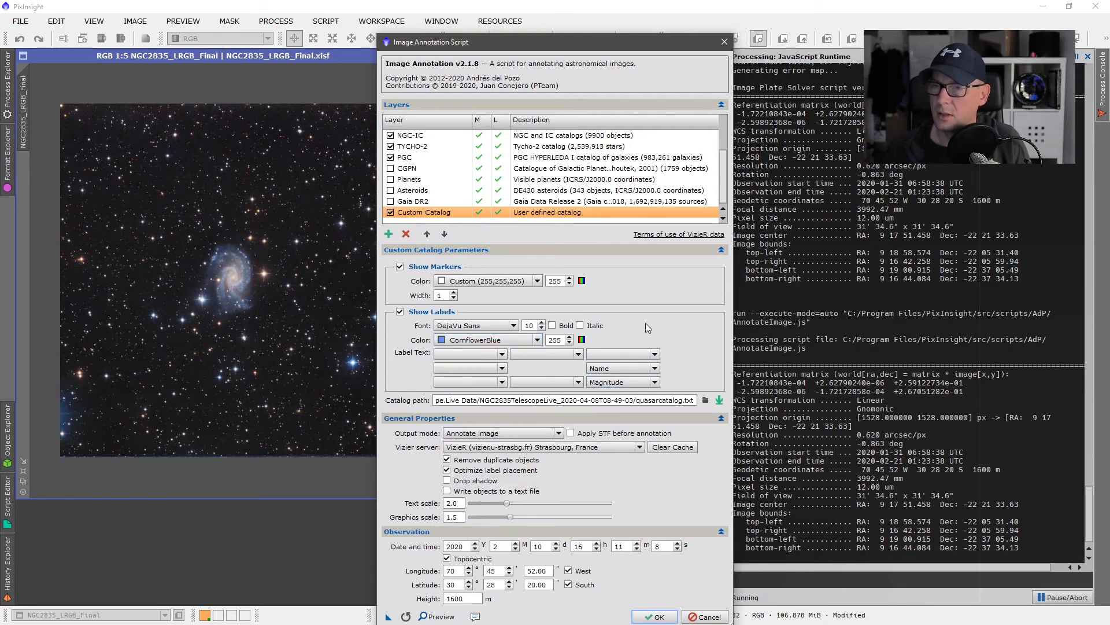
left_click(551, 325)
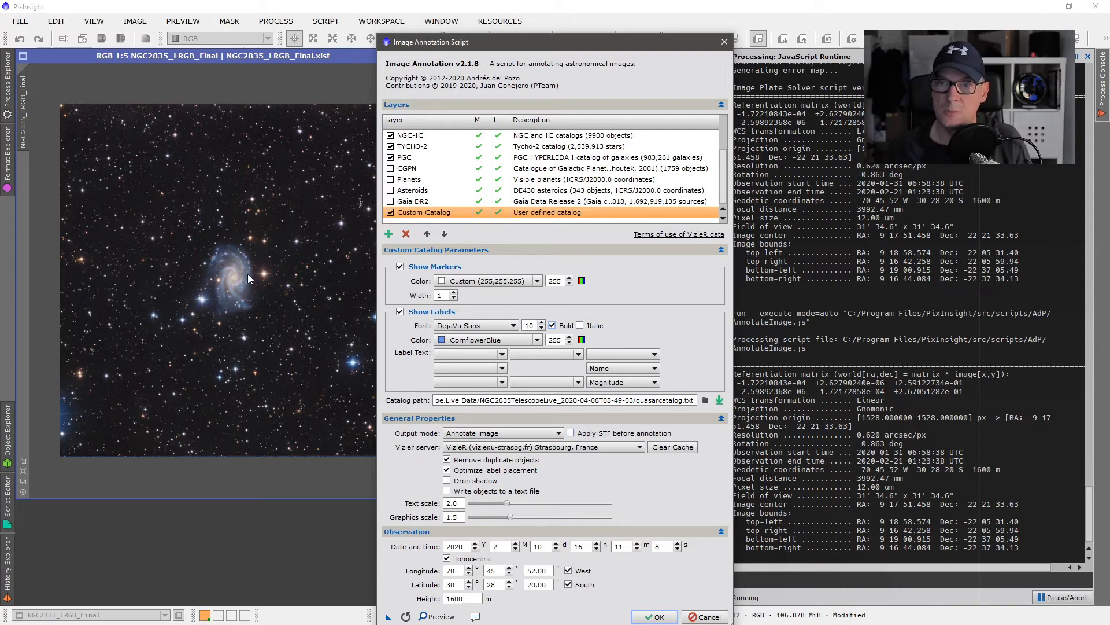
Keep the output mode at Annotate image and render the annotated copy of NGC2835_LRGB_Final.
left_click(502, 435)
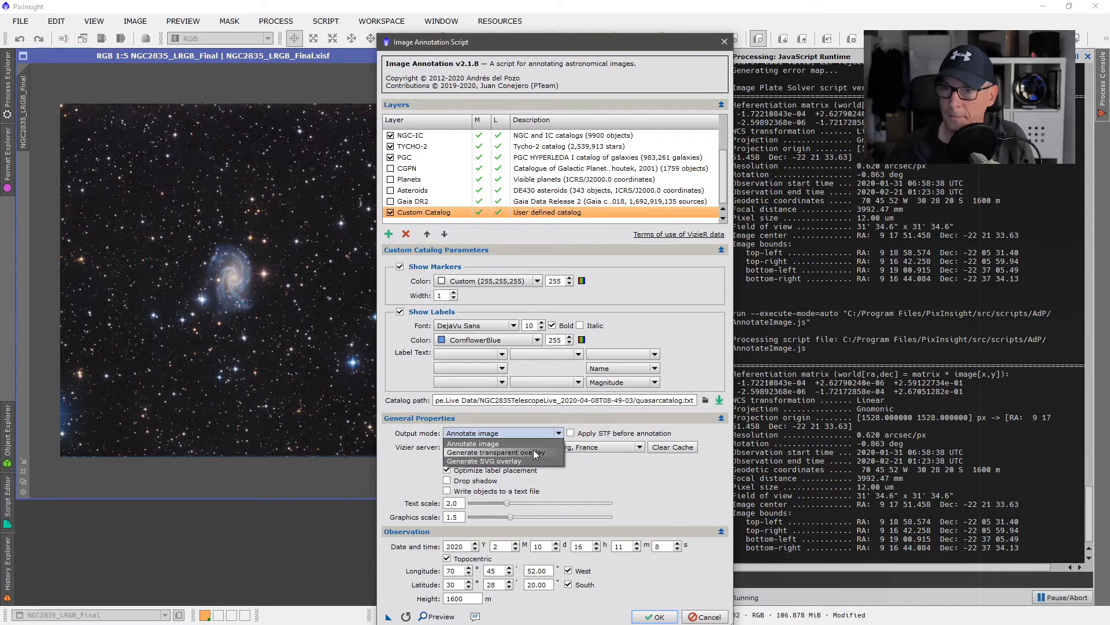
left_click(512, 443)
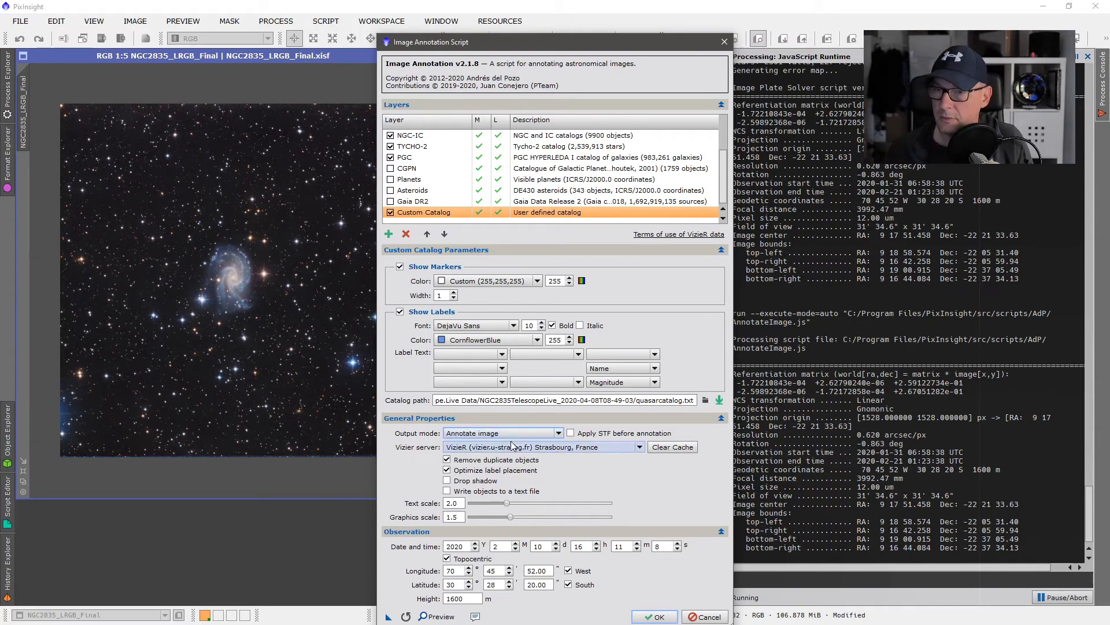
left_click(477, 417)
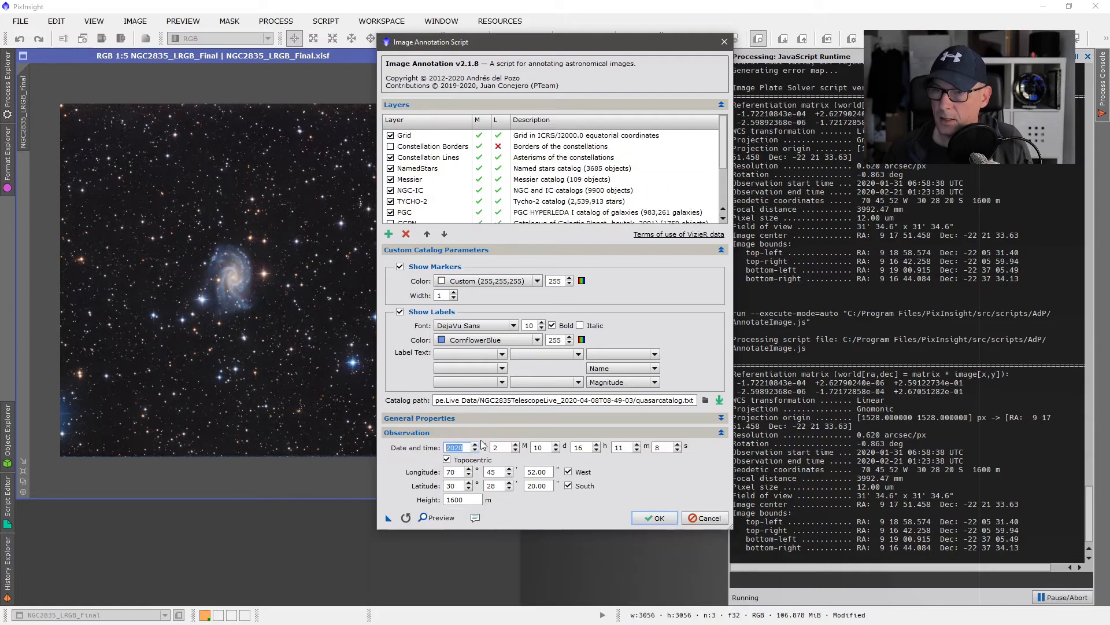
left_click(654, 518)
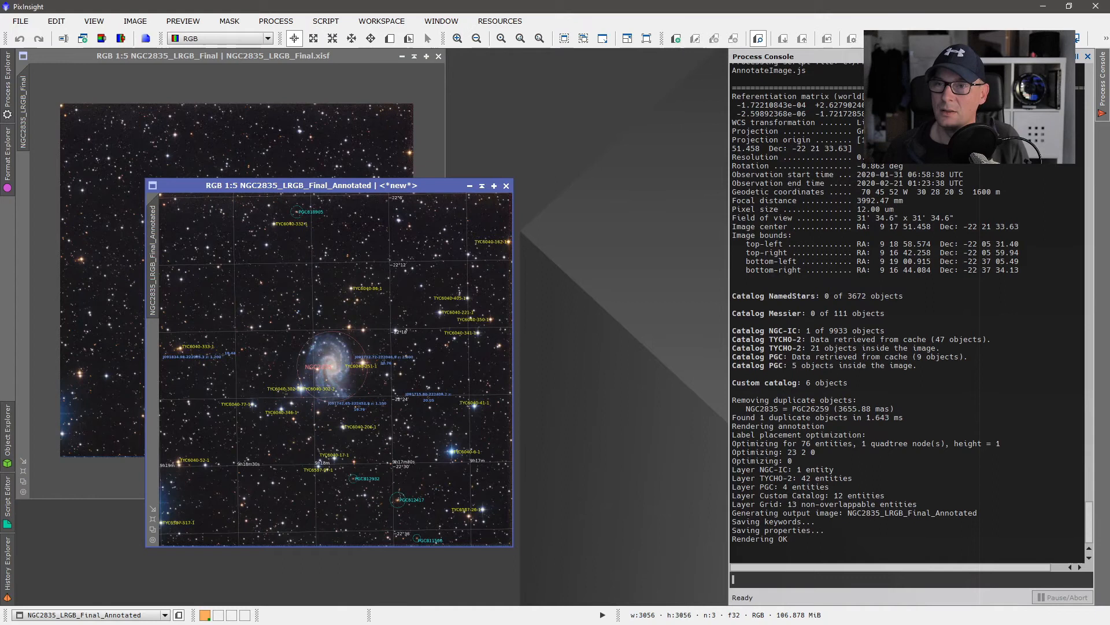
Enlarge the NGC2835_LRGB_Final_Annotated window and examine the quasar labels around the galaxy and near TYC6040-333-1.
mouse_move(370, 185)
left_mouse_down()
mouse_move(333, 114)
mouse_move(264, 60)
left_mouse_up()
mouse_move(383, 417)
left_mouse_down()
mouse_move(602, 573)
mouse_move(663, 574)
left_mouse_up()
scroll(297, 396, "up", 1)
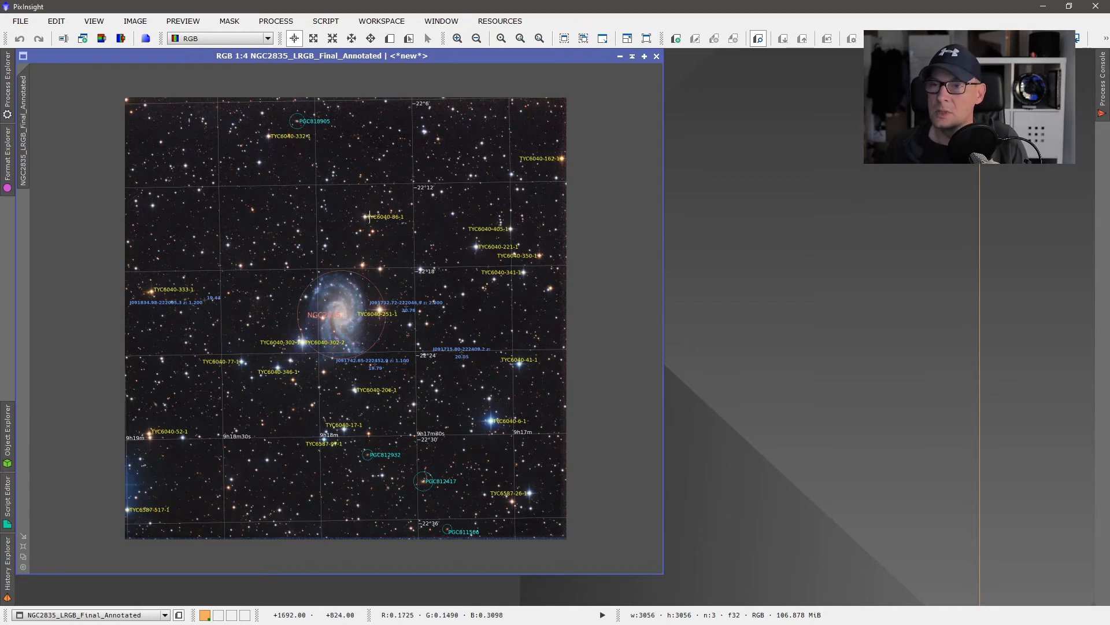
scroll(436, 317, "up", 2)
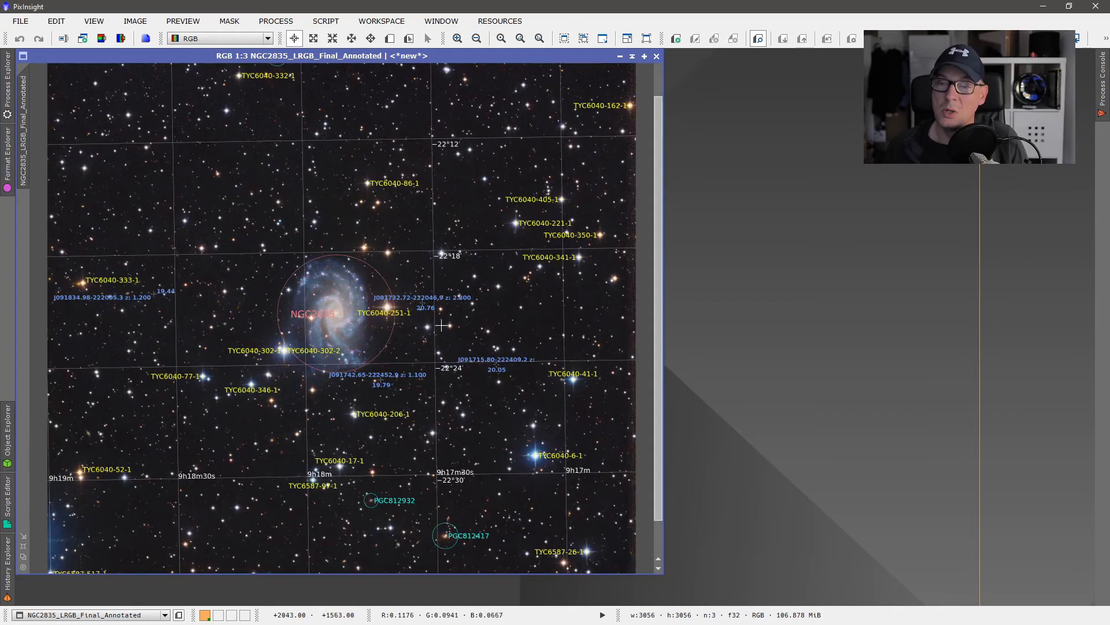
scroll(437, 317, "up", 1)
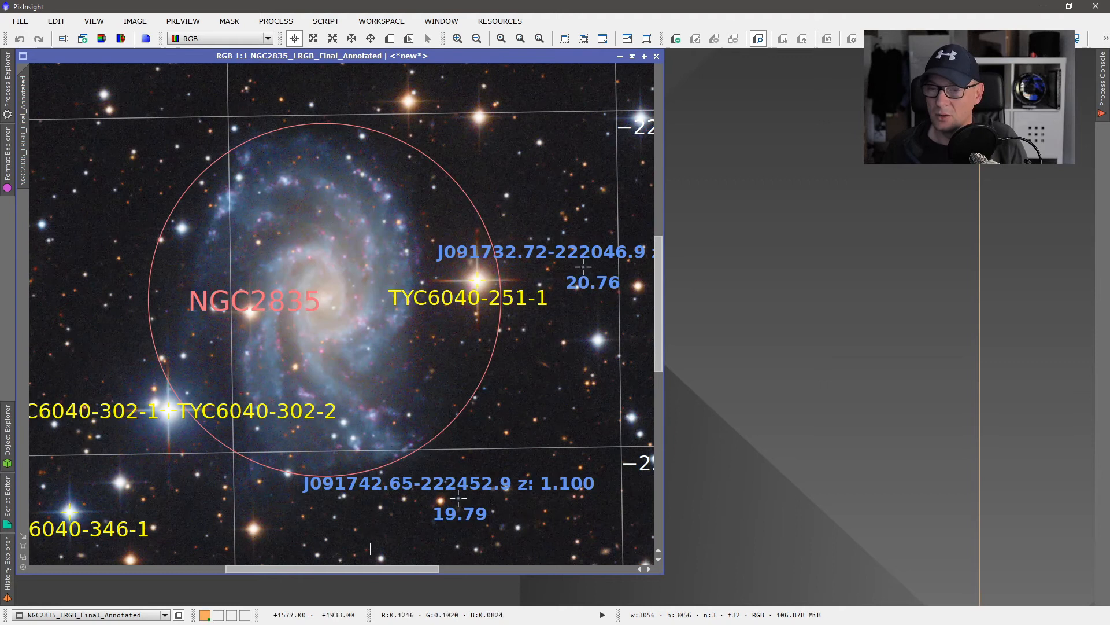
left_click_drag(373, 567, 164, 529)
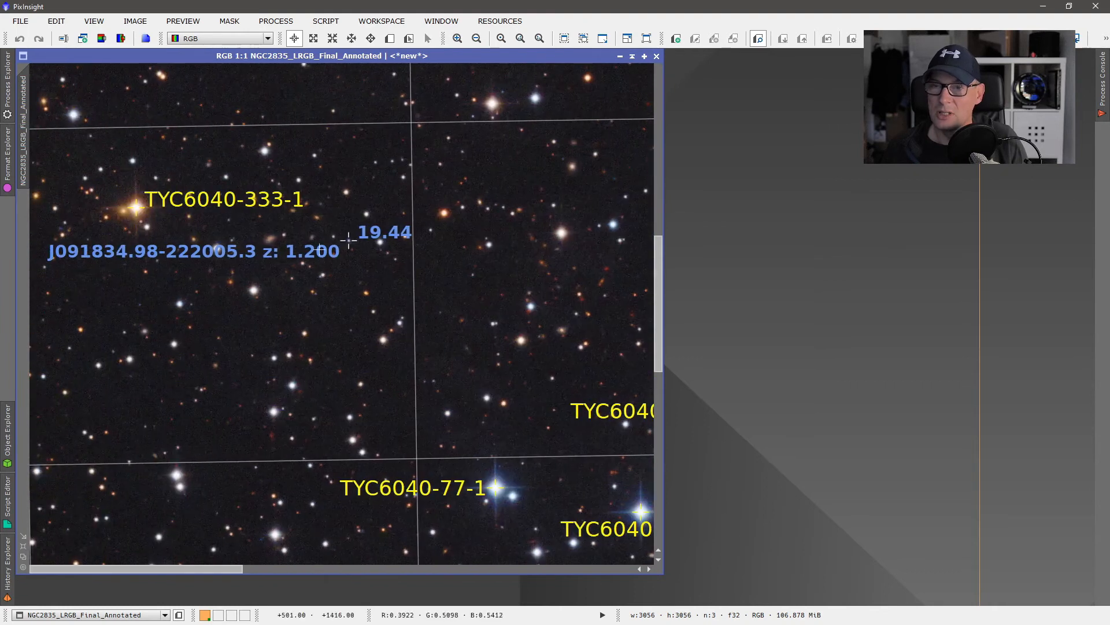
Examine the magnitude 19.44 quasar near TYC6040-333-1 and the magnitude 20.76 quasar near TYC6040-251-1 in close-up.
scroll(319, 250, "up", 1)
left_click_drag(661, 301, 661, 283)
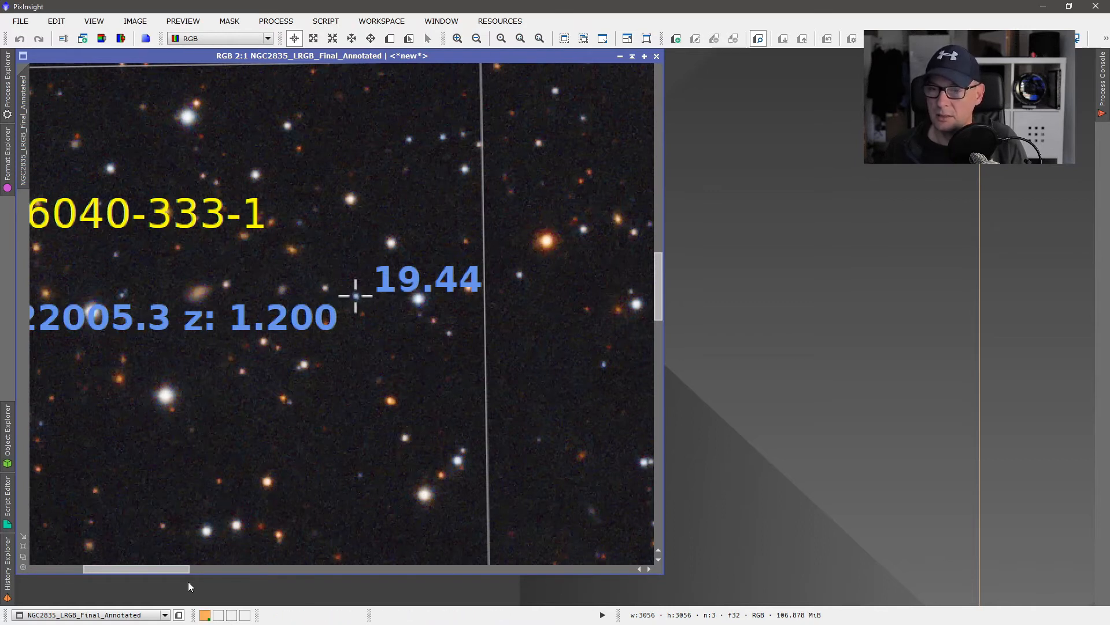
left_click_drag(178, 568, 461, 587)
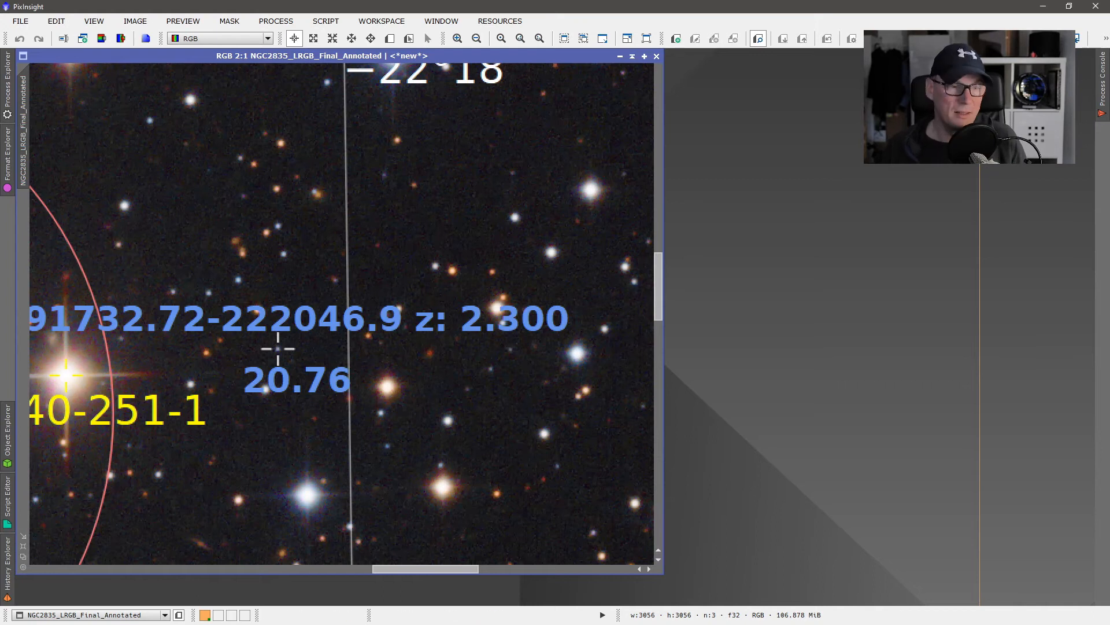
Switch to the web browser and open the CosmoCalc.html cosmology calculator at astro.ucla.edu in a new tab.
key("alt+Tab")
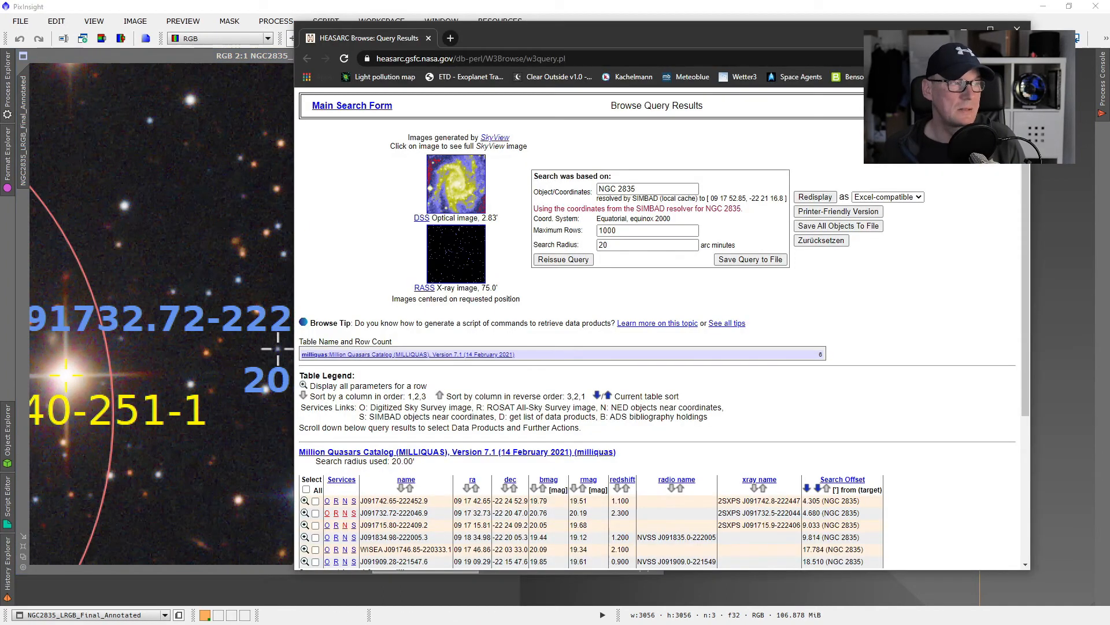
left_click(450, 38)
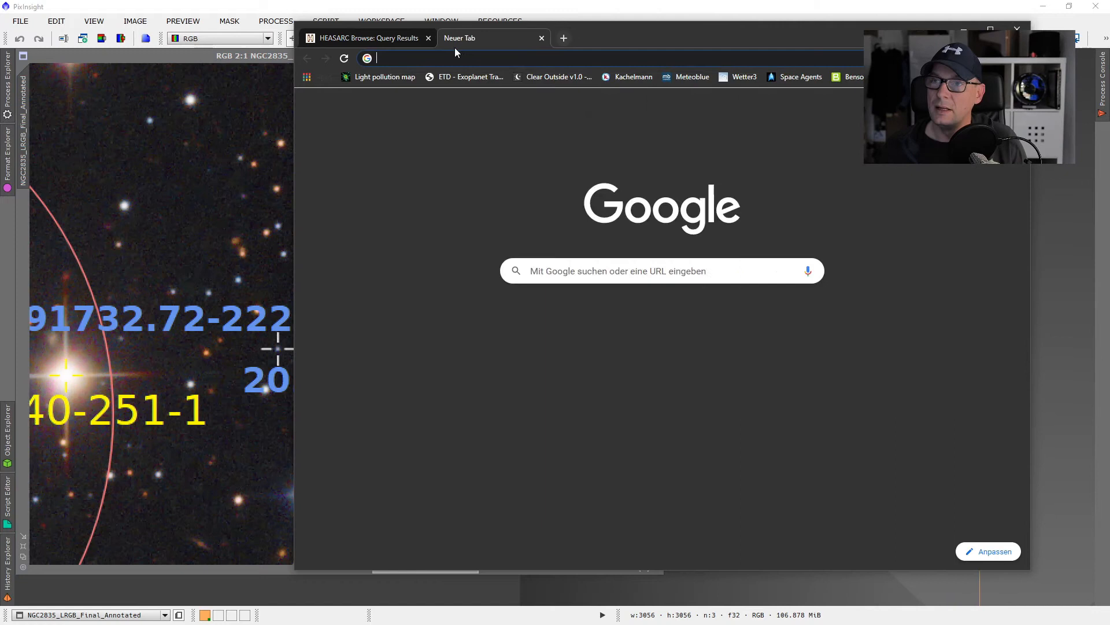
left_click(450, 388)
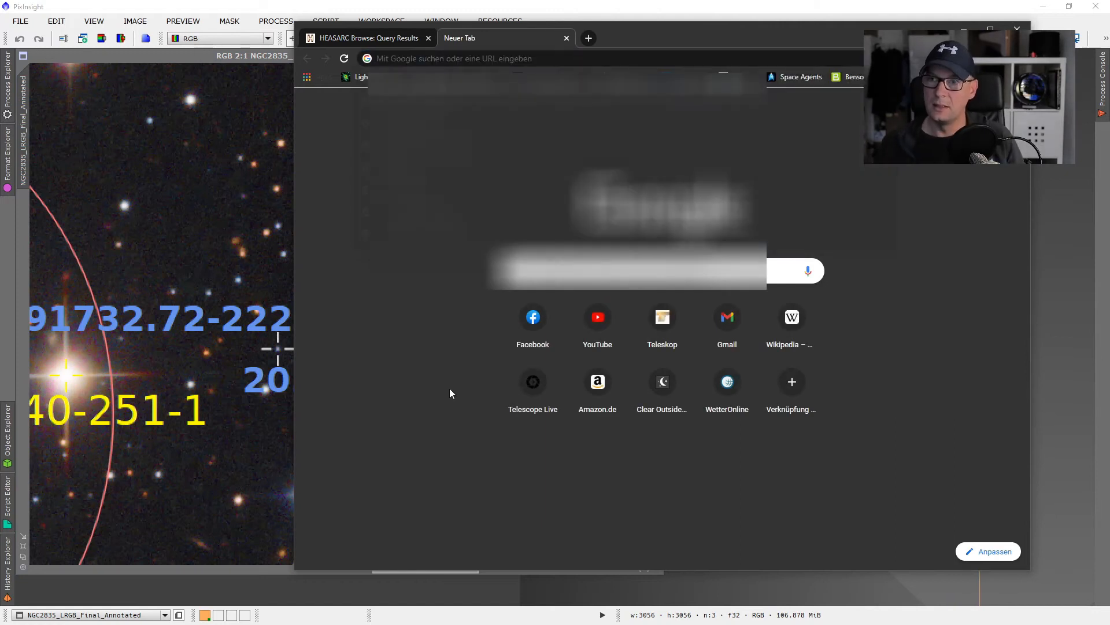
left_click(439, 60)
type("n")
key("Delete")
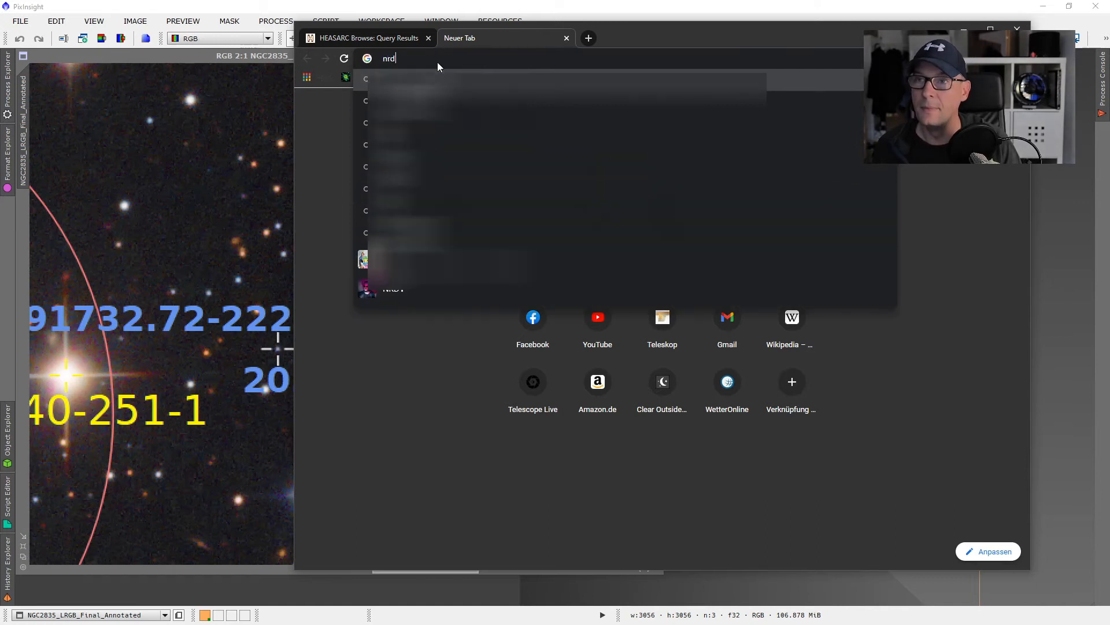
type("ed")
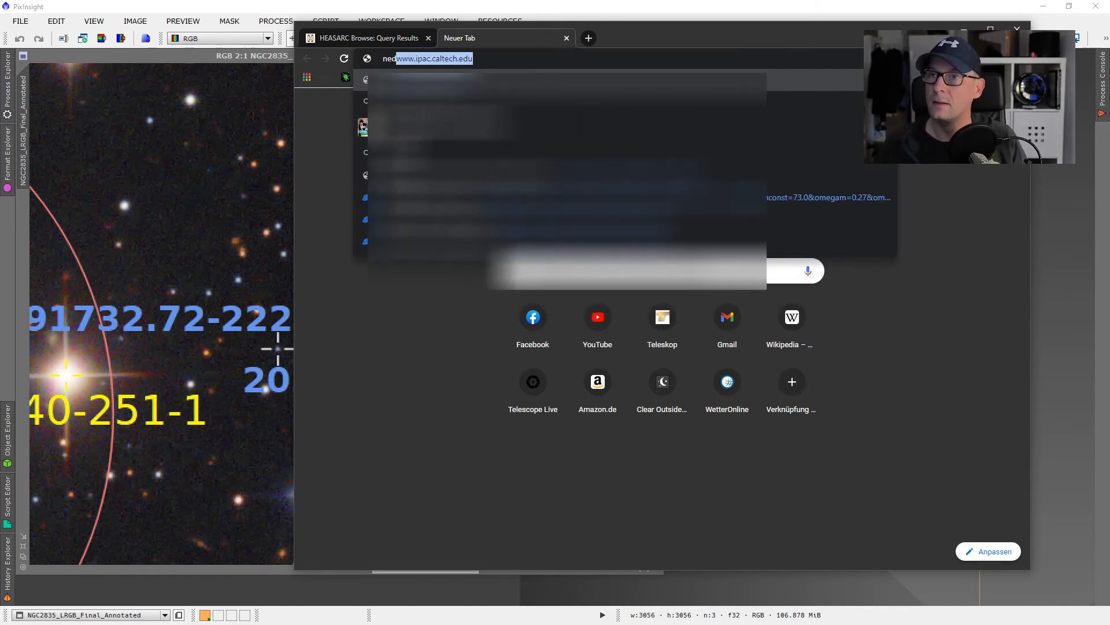
key("Down")
key("Down")
key("Down")
key("Down")
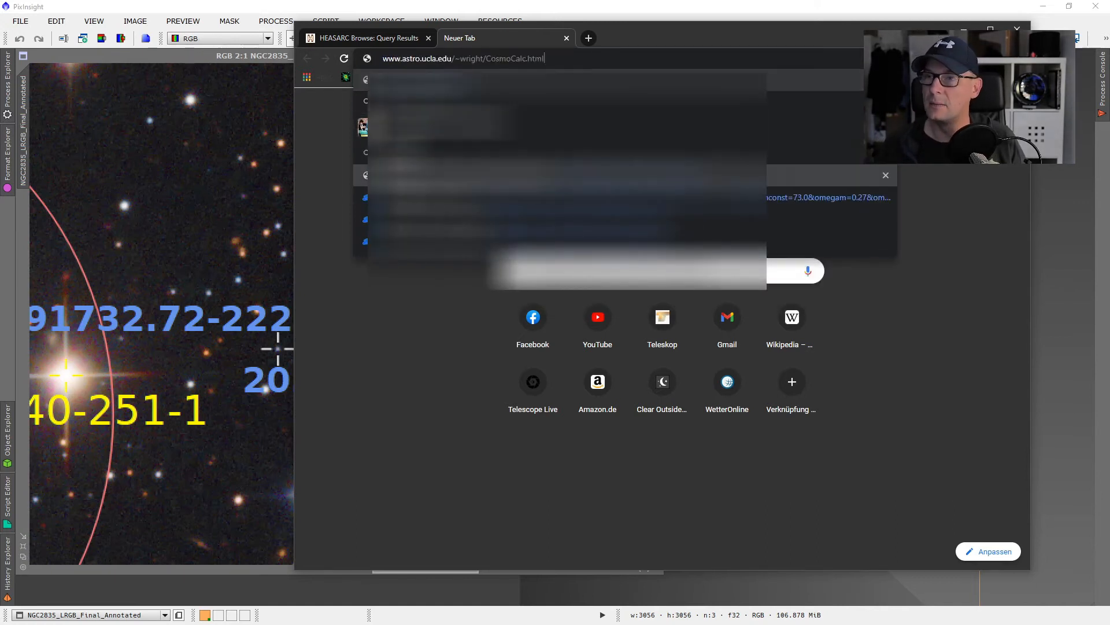
key("Return")
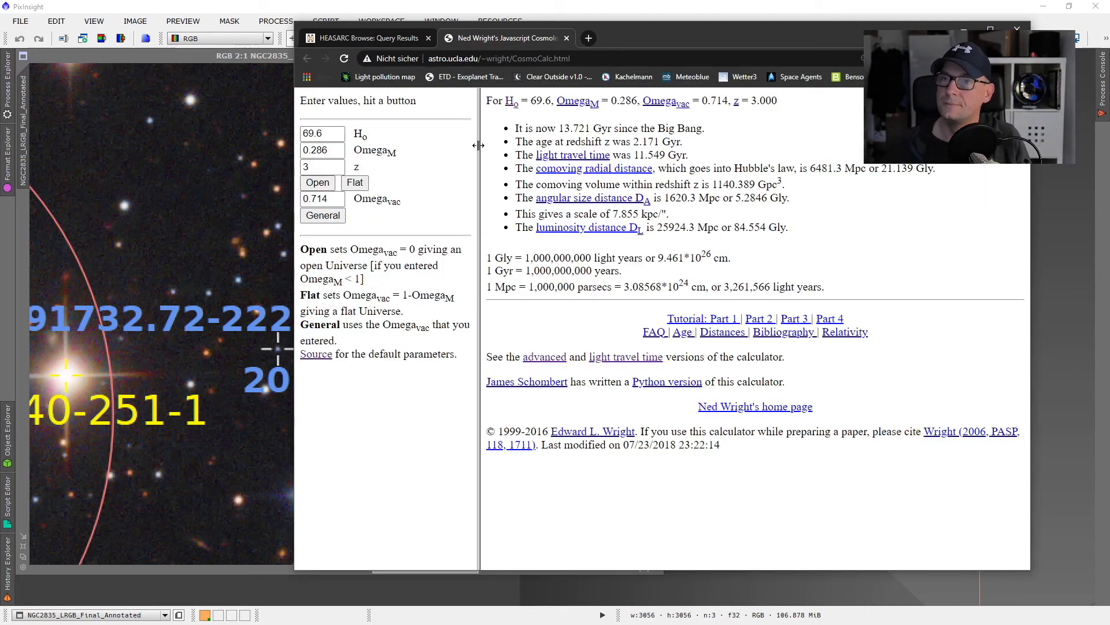
Set the redshift z to 2.3 and calculate the light travel time and distances for a flat universe.
left_click_drag(635, 22, 638, 59)
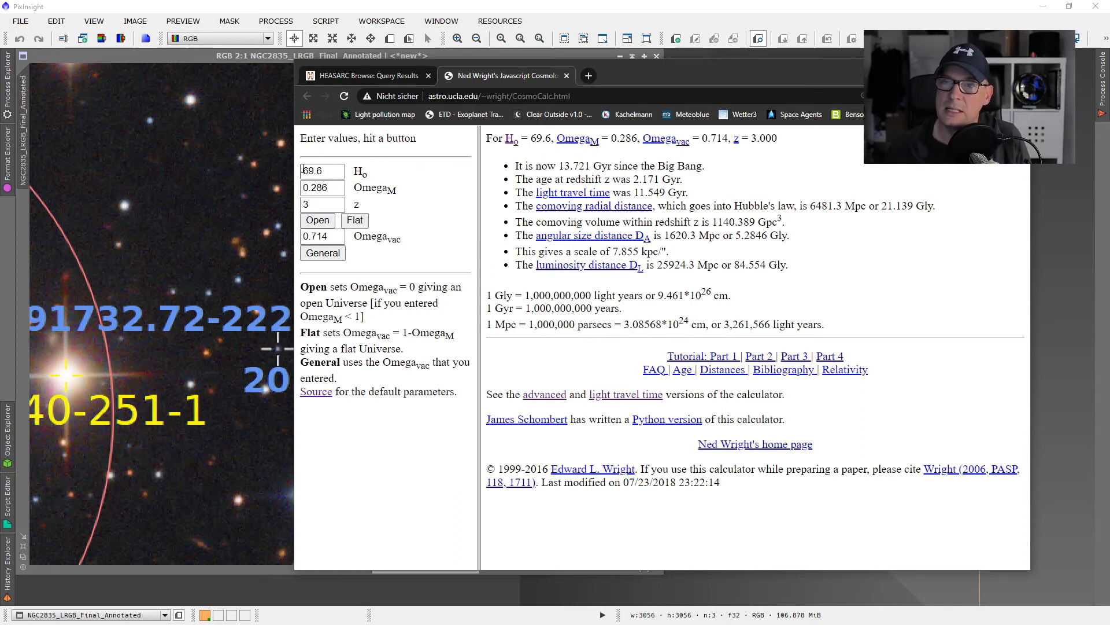
key("Tab")
key("Tab")
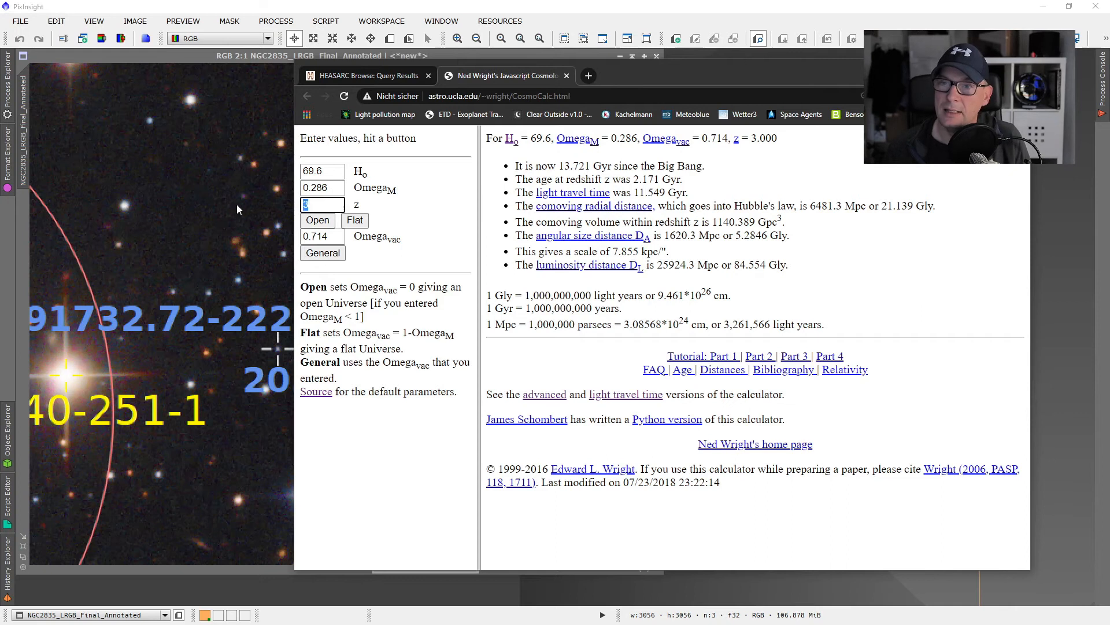
type("2")
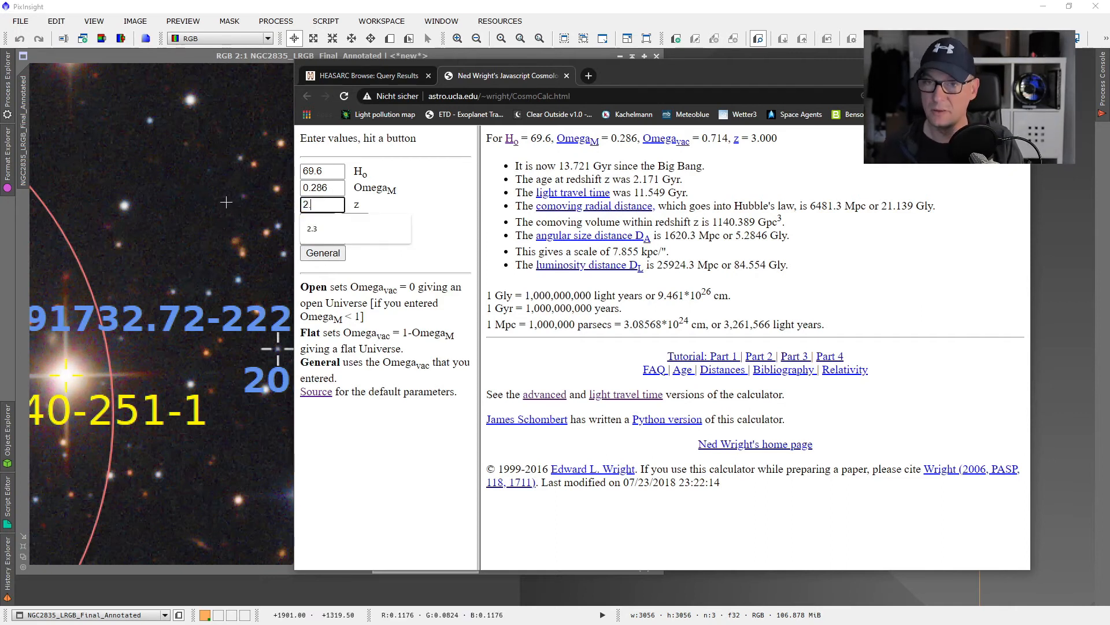
type(".3")
left_click(355, 223)
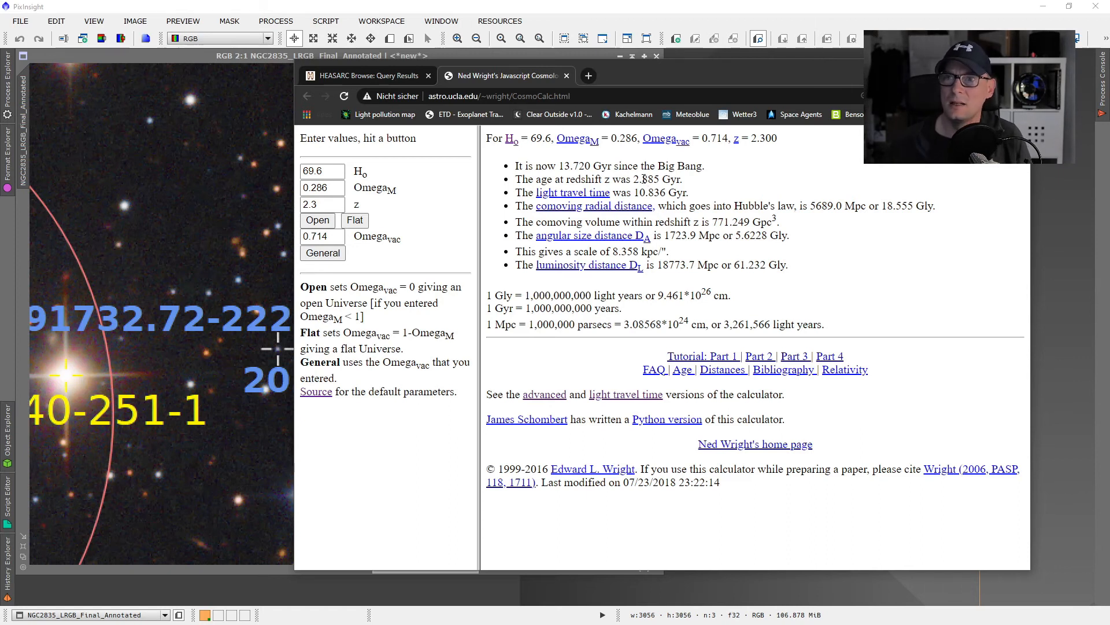
View the annotated field at 1:3 beside the calculator and calculate flat-universe values for the quasar with redshift 1.2.
left_click_drag(661, 68, 799, 73)
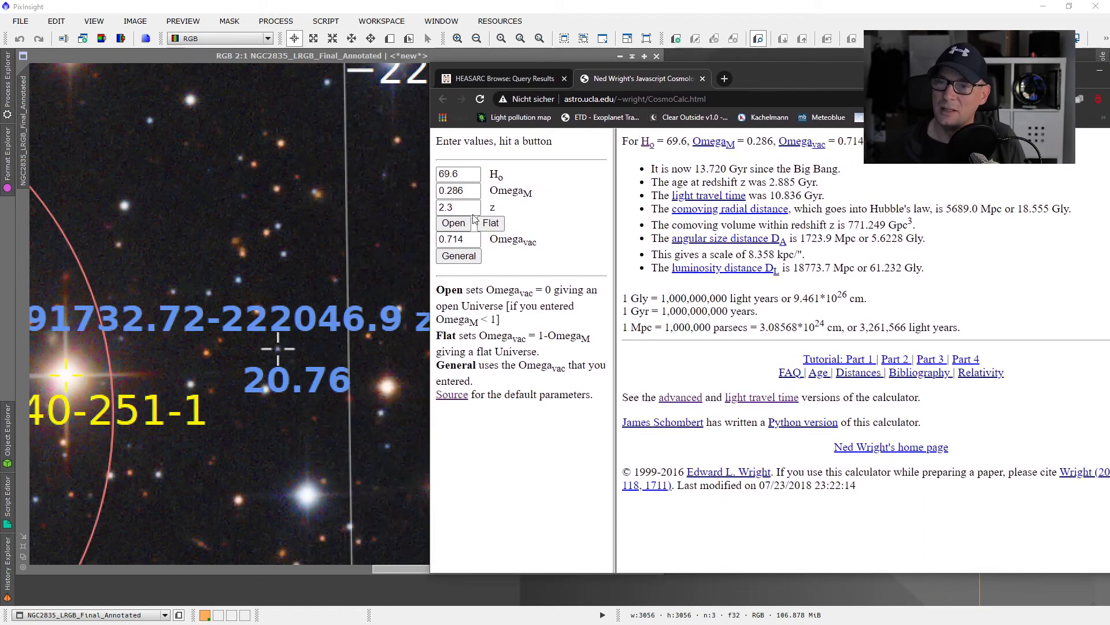
scroll(275, 278, "up", 1)
scroll(274, 279, "down", 6)
scroll(224, 295, "up", 2)
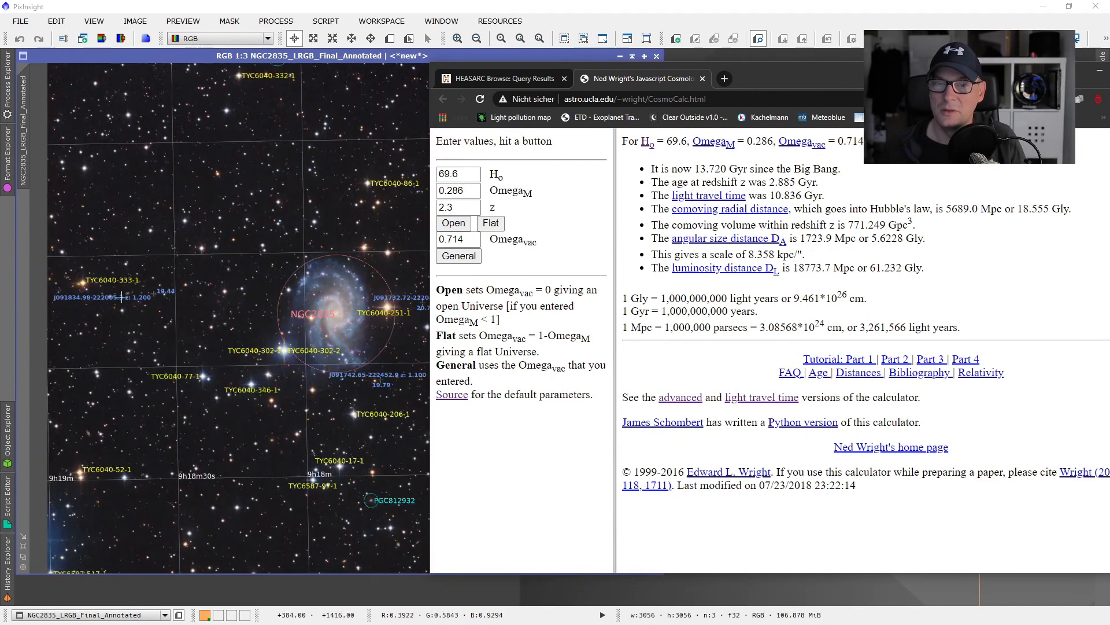
double_click(448, 207)
type("1.2")
left_click(491, 223)
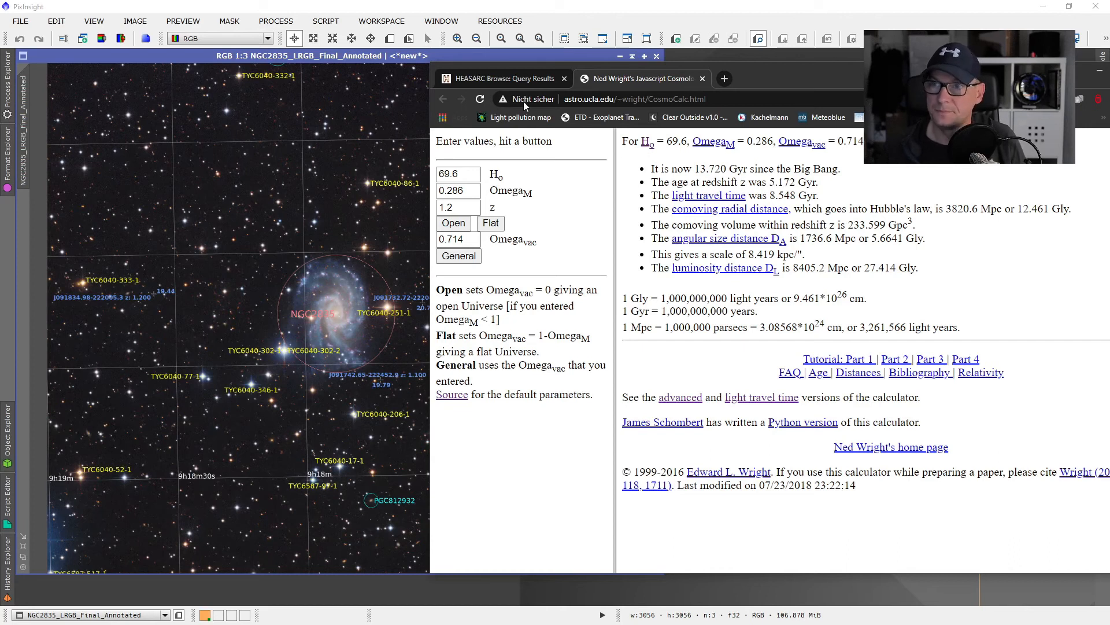
Recalculate the flat-universe results for the quasar with redshift 2.3.
double_click(454, 207)
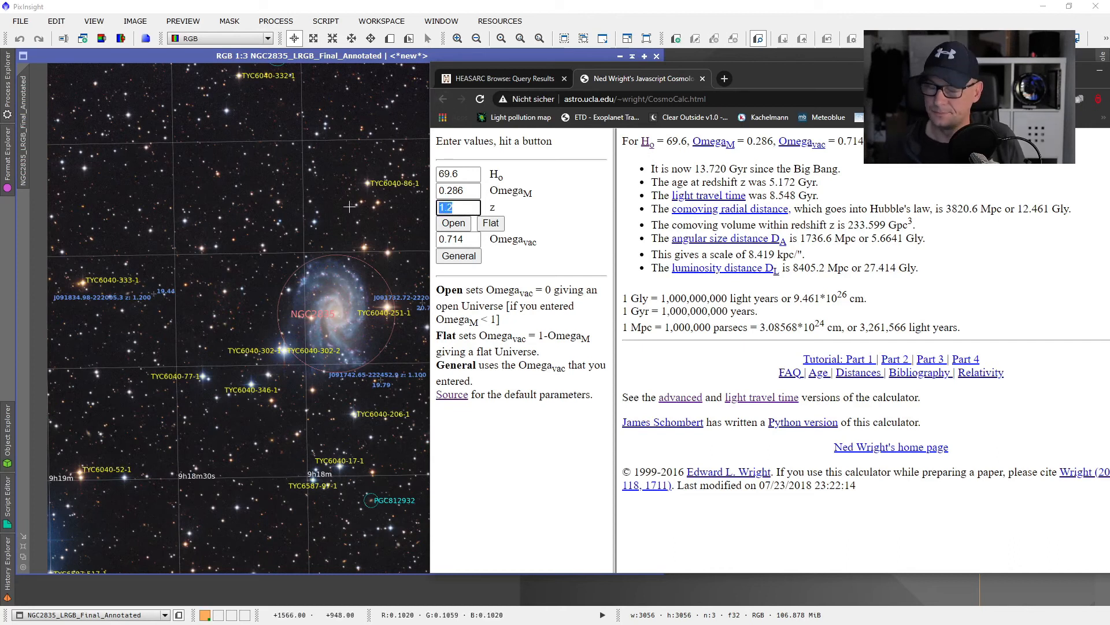
type("2.3")
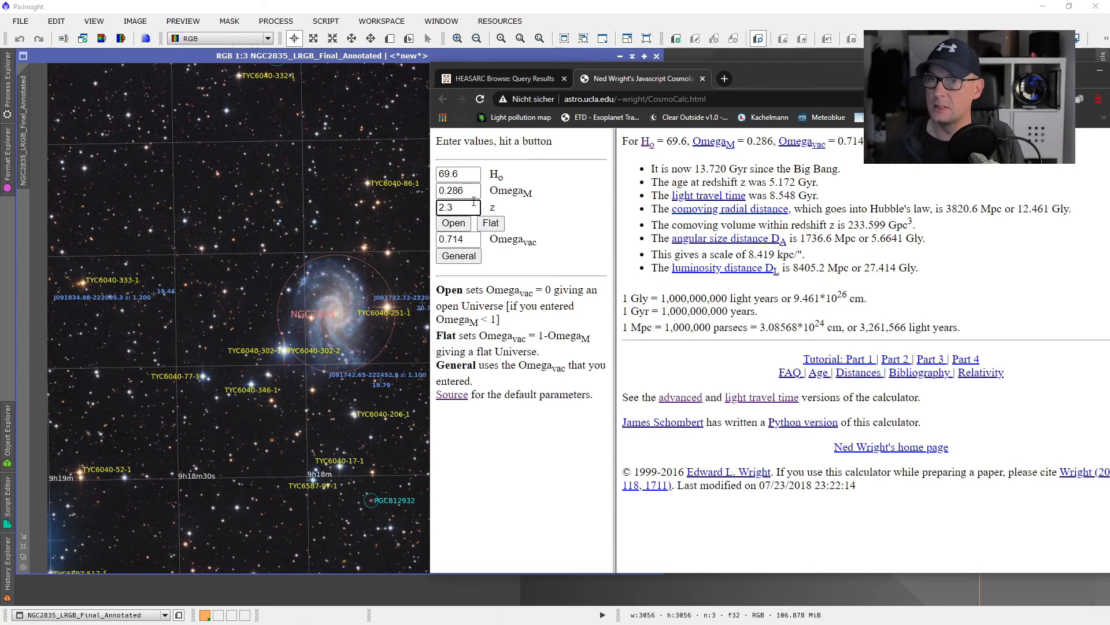
left_click(501, 229)
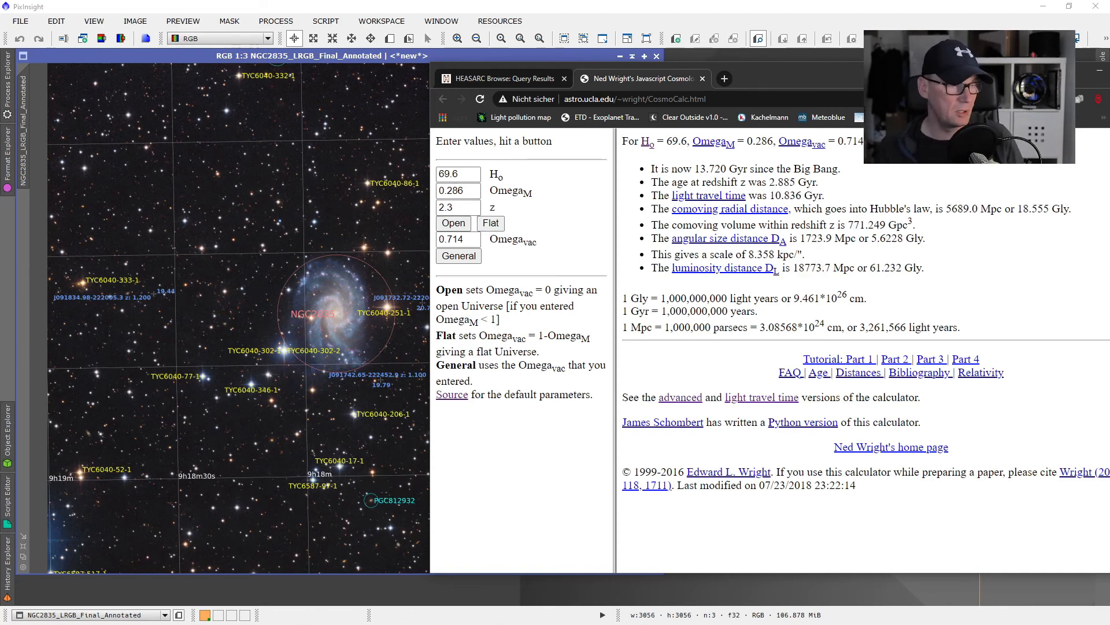
Switch to File Explorer and open the picture CMB_Timeline300_no_WMAP.jpg from the NGC2835TelescopeLive_2020-04-08T08-49-03 folder.
key("alt+Tab")
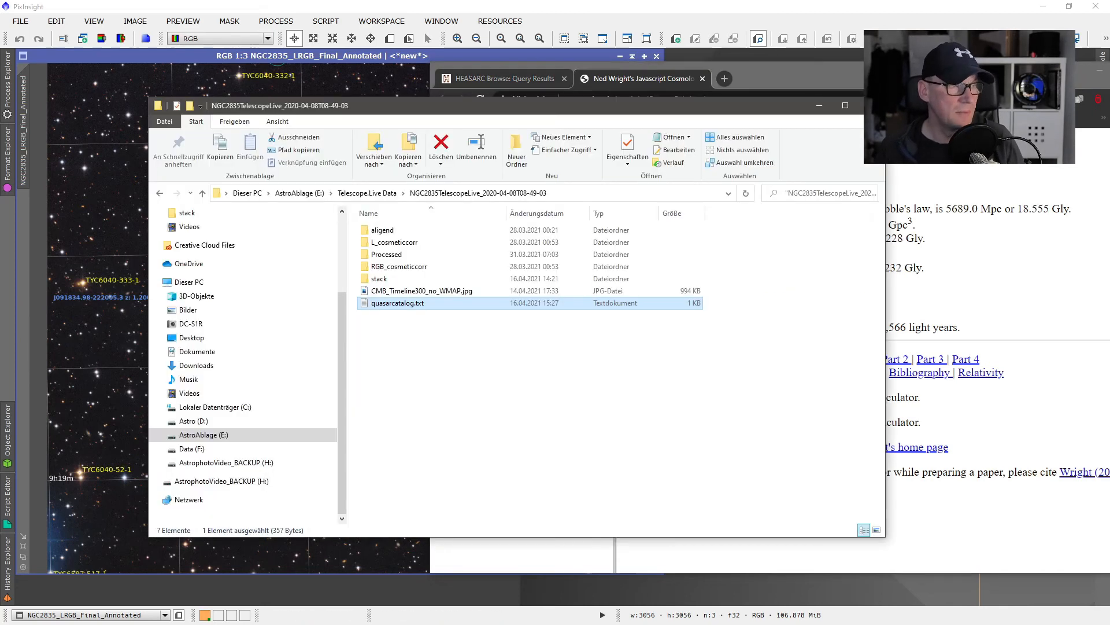
double_click(398, 292)
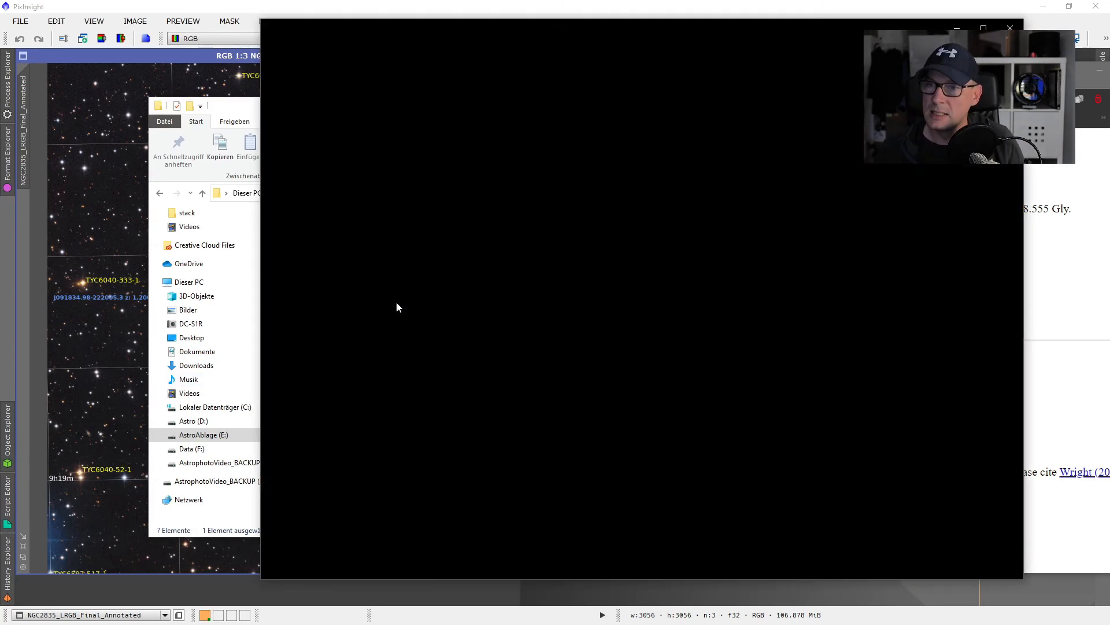